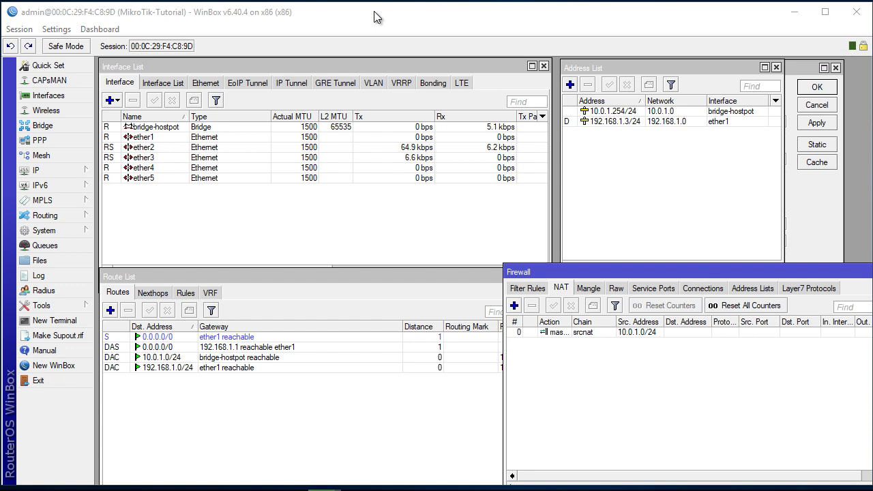
- Check the ether2 and ether3 interfaces and examine which ports belong to the bridge
left_click(168, 149)
left_click(168, 157)
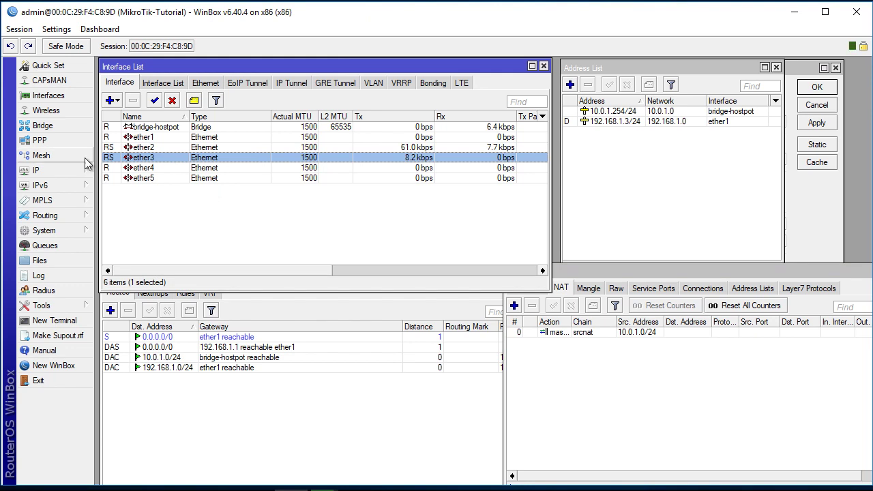
left_click(60, 126)
left_click(202, 131)
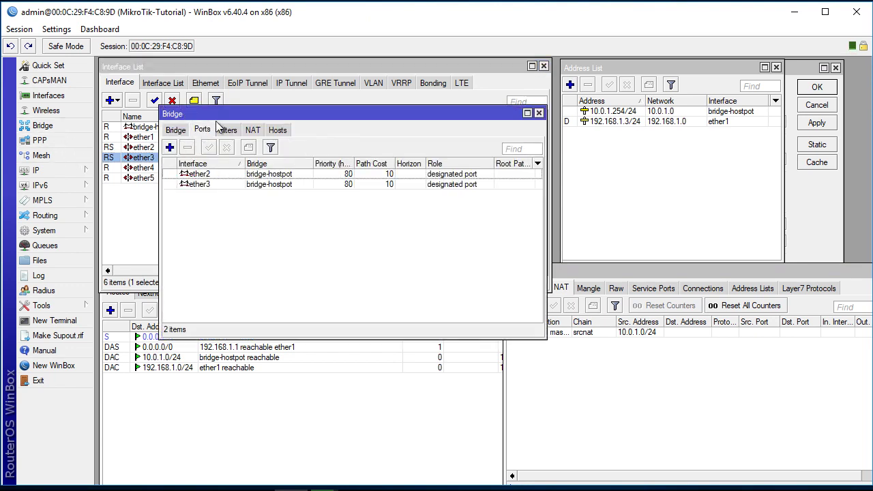
left_click_drag(236, 114, 339, 120)
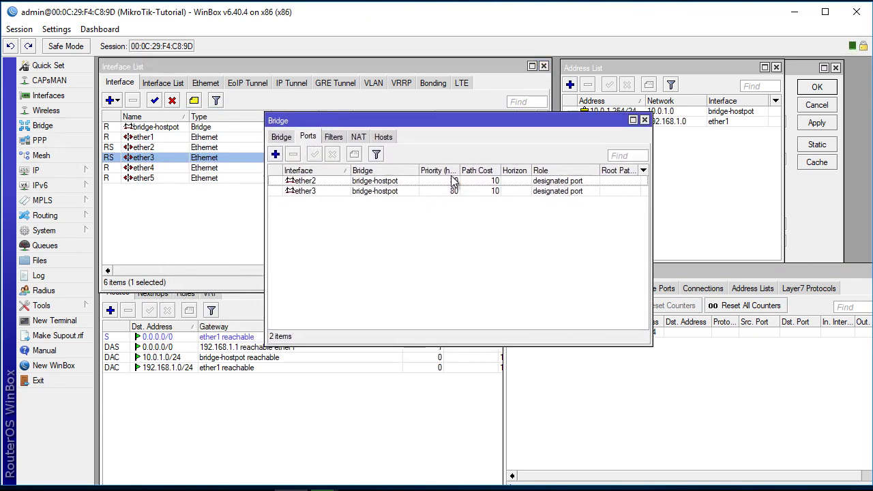
left_click(644, 119)
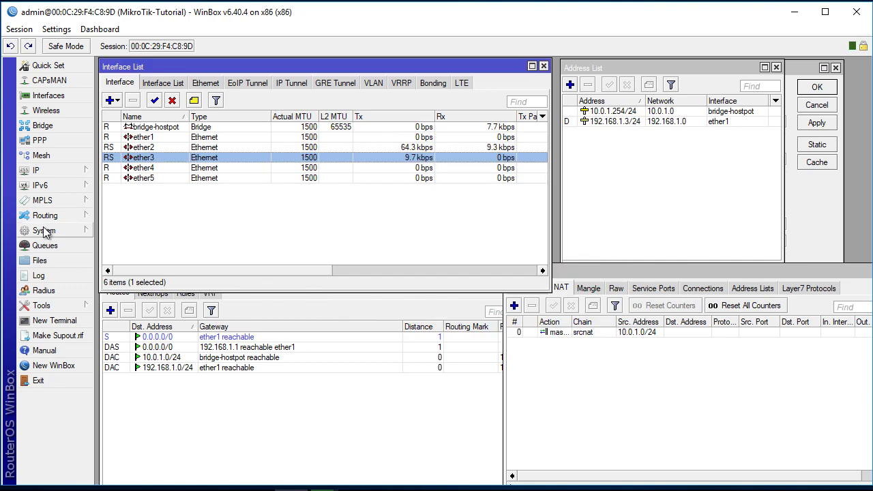
- Create an IP pool named ip-pool-dhcp-1 with the address range 10.0.1.1-10.0.1.253
left_click(61, 172)
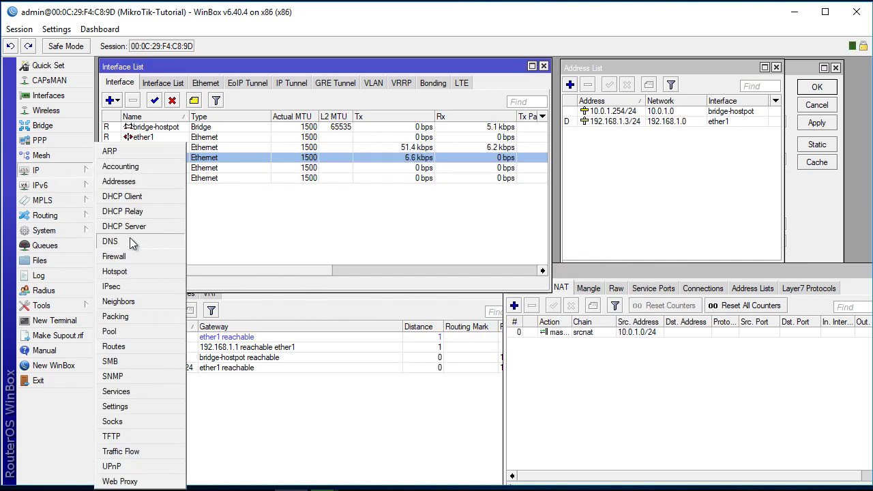
left_click(131, 329)
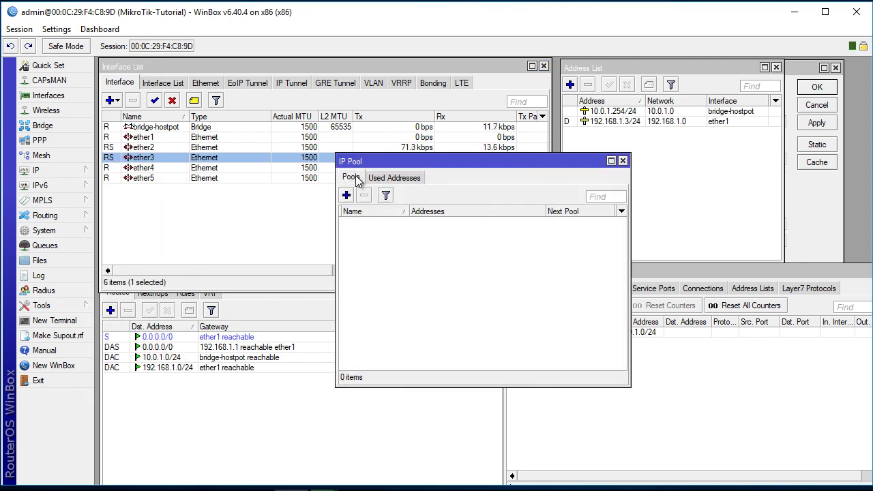
left_click_drag(370, 165, 342, 180)
left_click(318, 208)
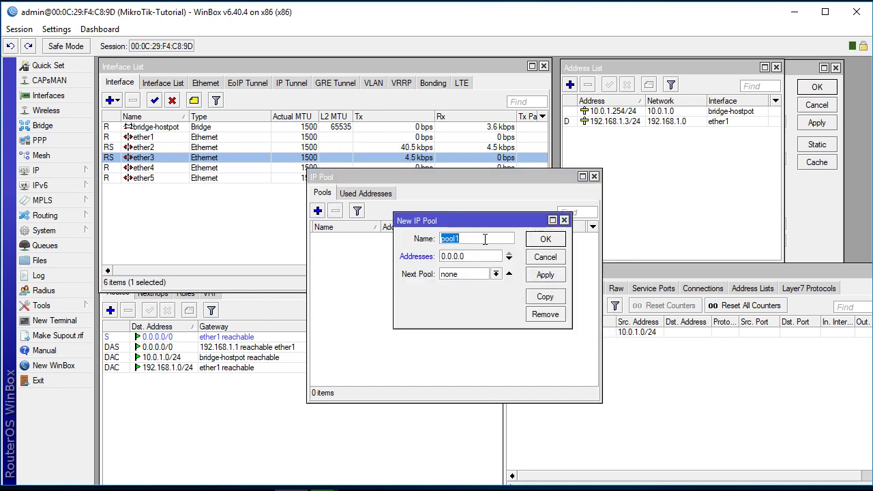
key("BackSpace")
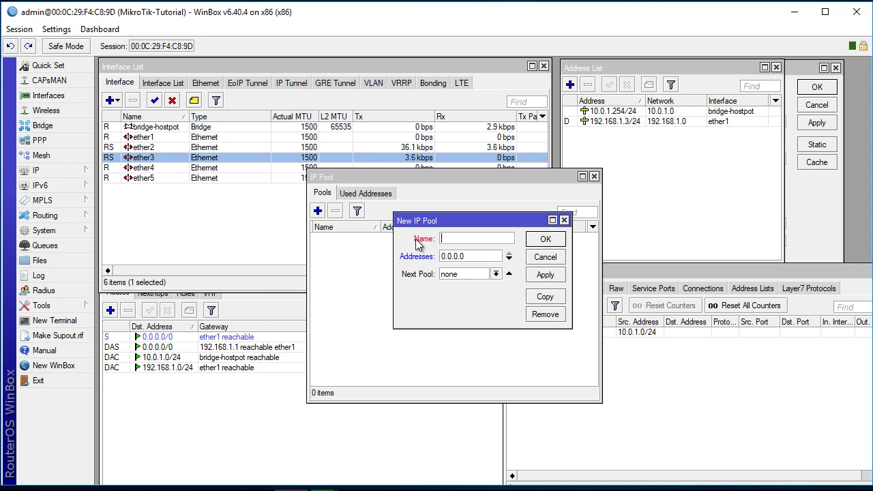
type("ip-pool-dhcp-1")
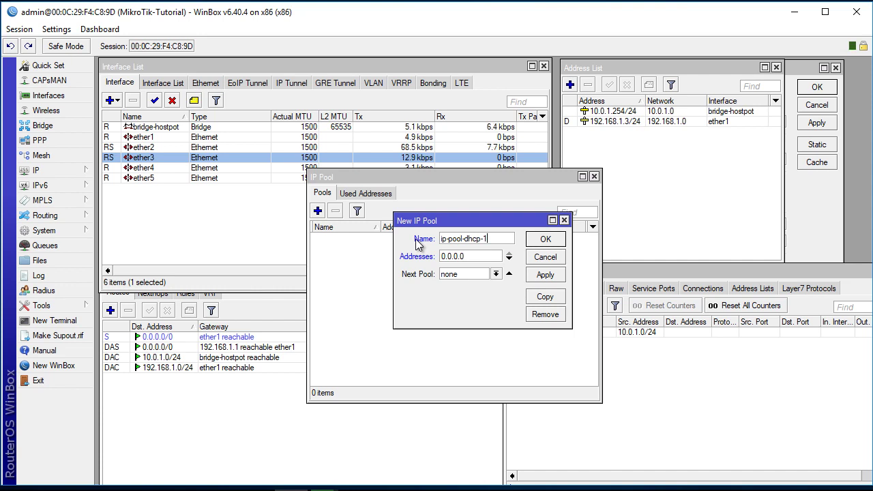
key("Tab")
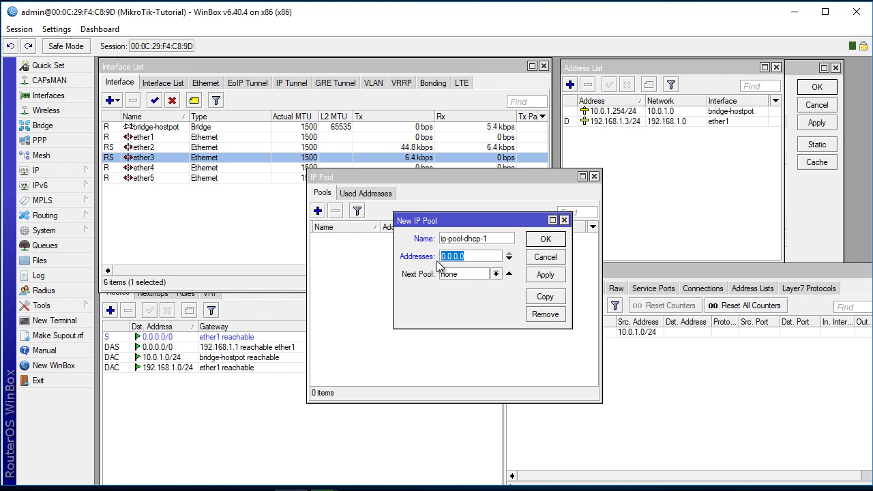
type("10.0.1")
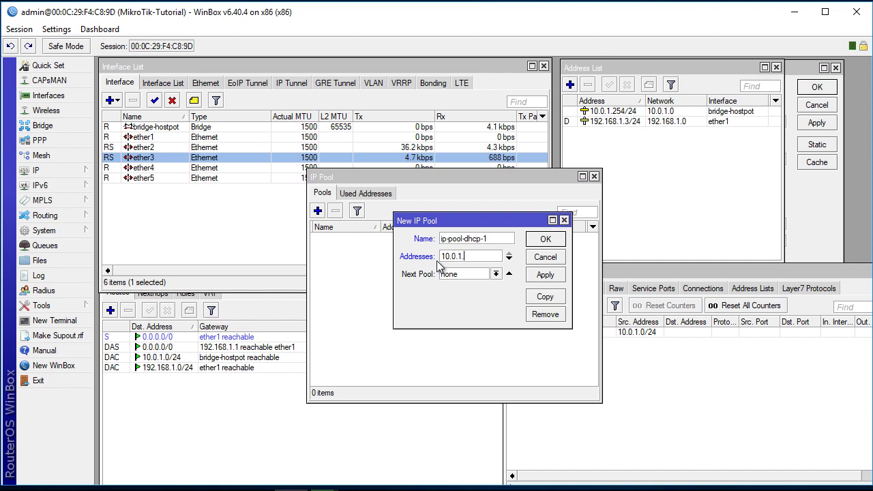
type(".1-10.0.1.253")
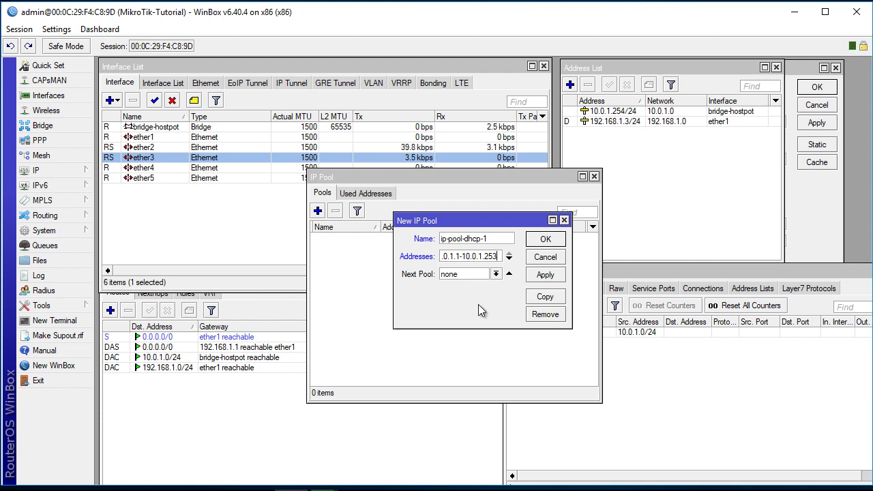
left_click(542, 279)
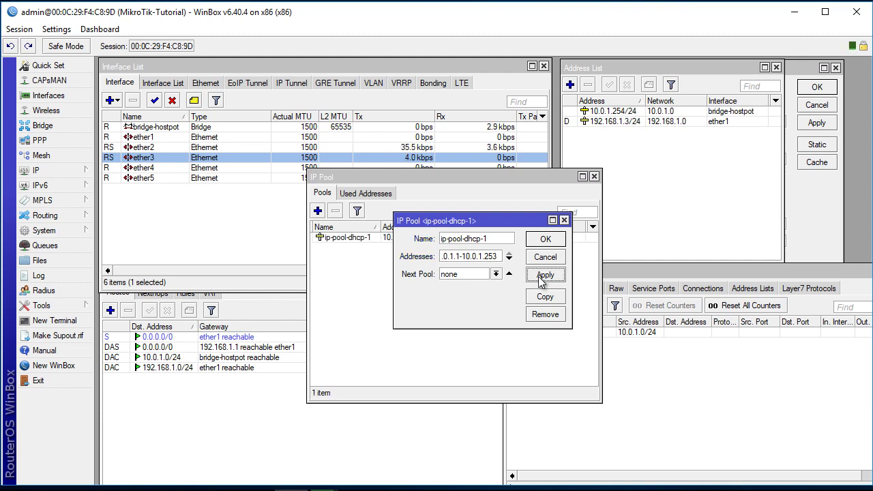
left_click(546, 240)
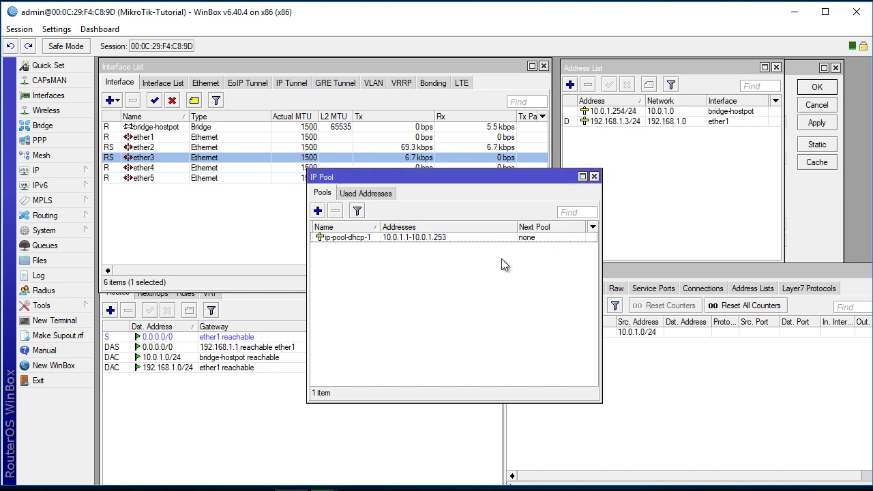
- Check the ip-pool-dhcp-1 entry and move the IP Pool window over the Address List
left_click(367, 239)
left_click(362, 286)
left_click(369, 240)
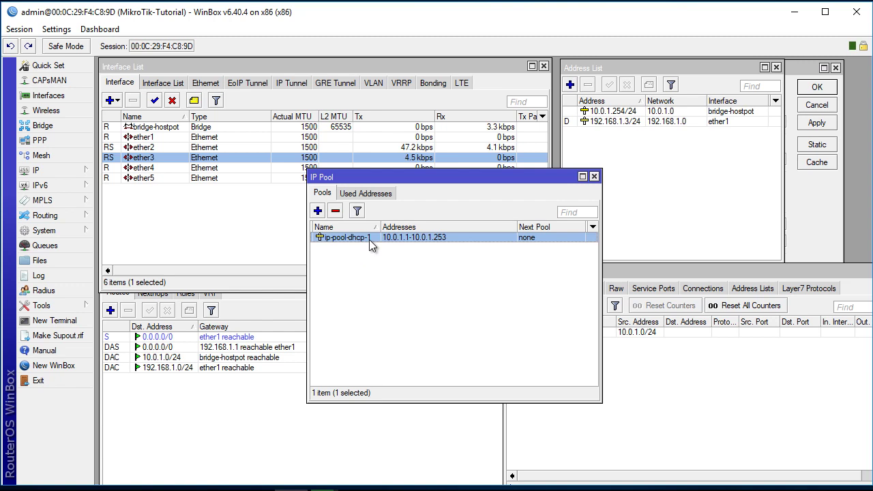
left_click(365, 264)
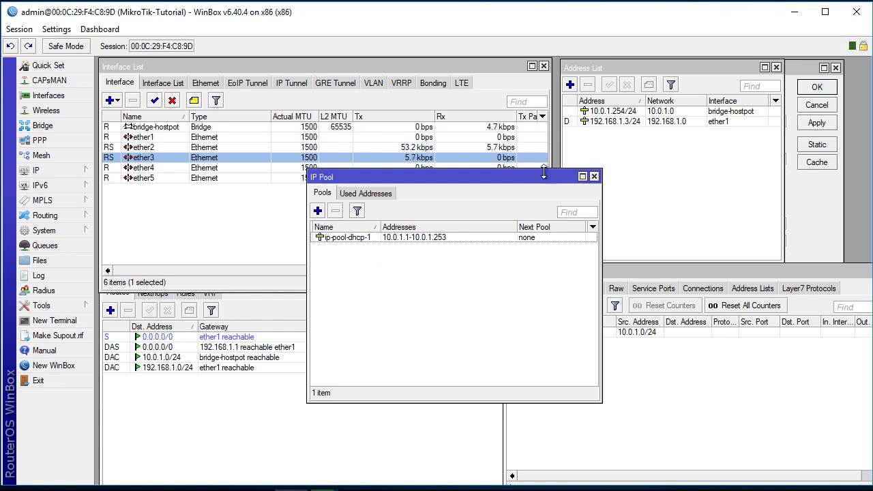
left_click_drag(535, 176, 775, 65)
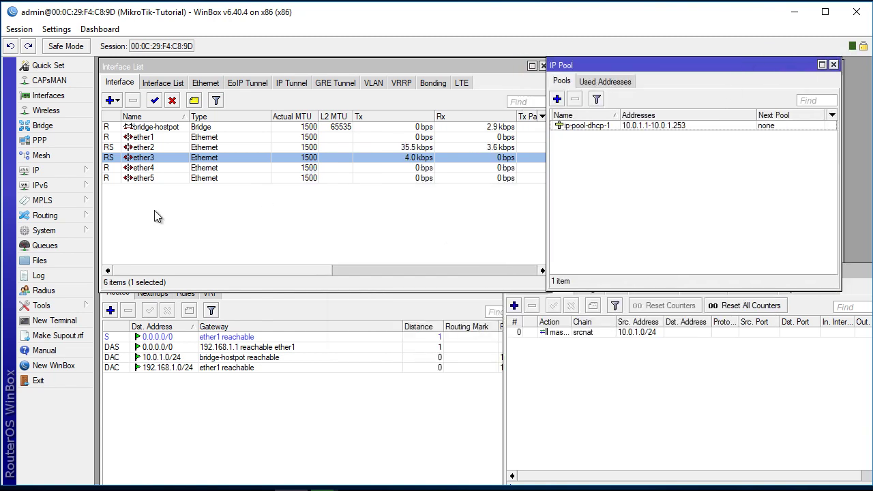
- Start the DHCP server setup wizard and choose bridge-hostpot as the DHCP server interface
left_click(64, 170)
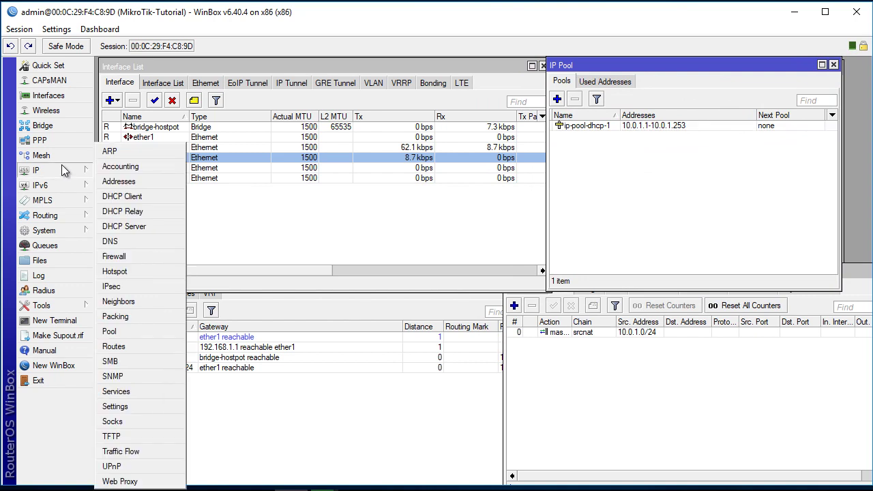
left_click(126, 224)
left_click(216, 178)
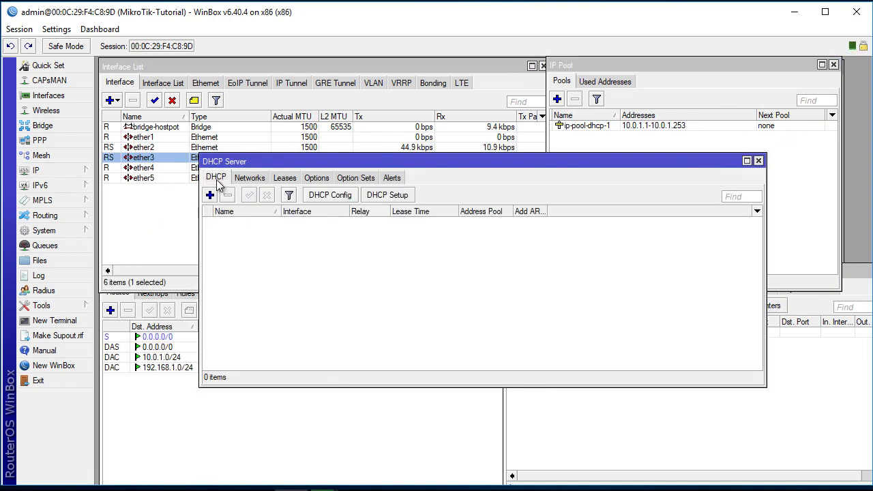
mouse_move(293, 164)
left_mouse_down()
mouse_move(308, 170)
mouse_move(301, 166)
left_mouse_up()
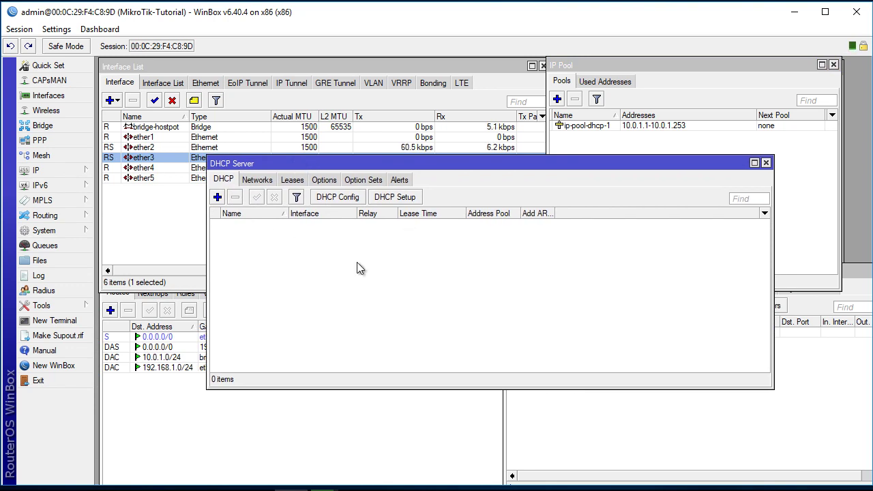
left_click(393, 202)
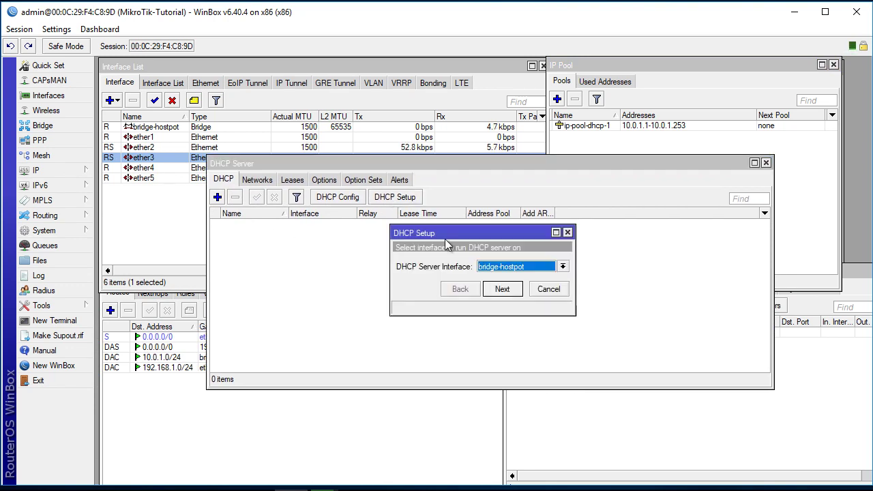
left_click(513, 270)
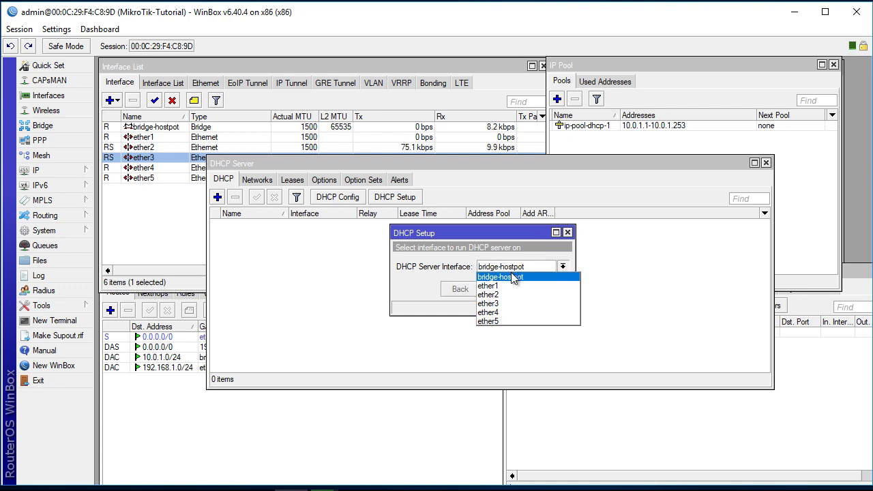
left_click(513, 278)
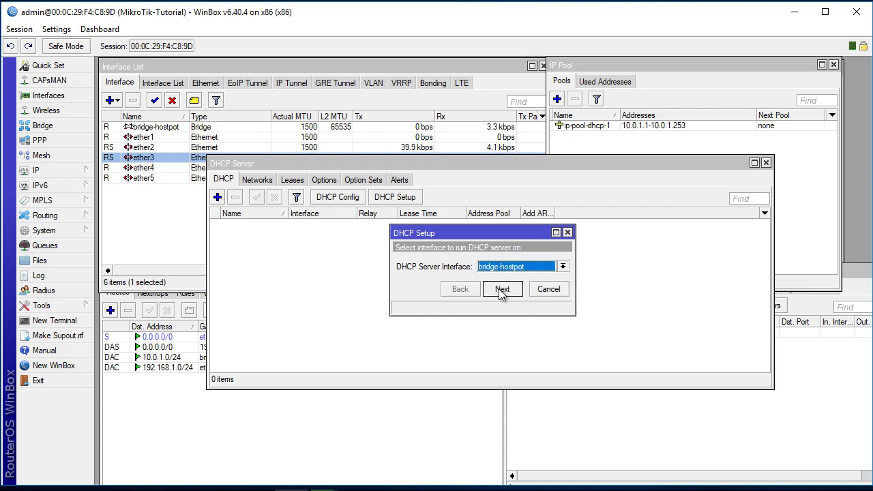
left_click(502, 290)
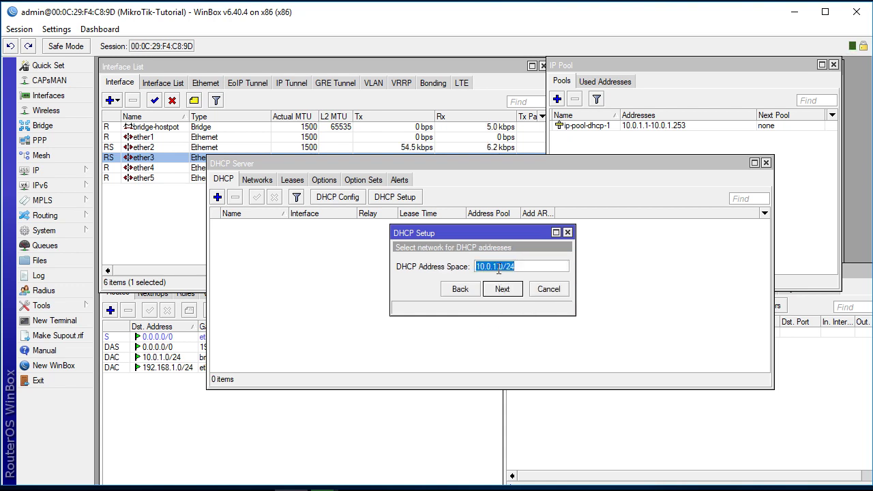
- Accept 10.0.1.0/24 as the DHCP address space and 10.0.1.254 as the network's gateway
left_click(500, 274)
left_click_drag(516, 268, 460, 273)
left_click(502, 289)
left_click(539, 266)
left_click_drag(539, 267, 470, 274)
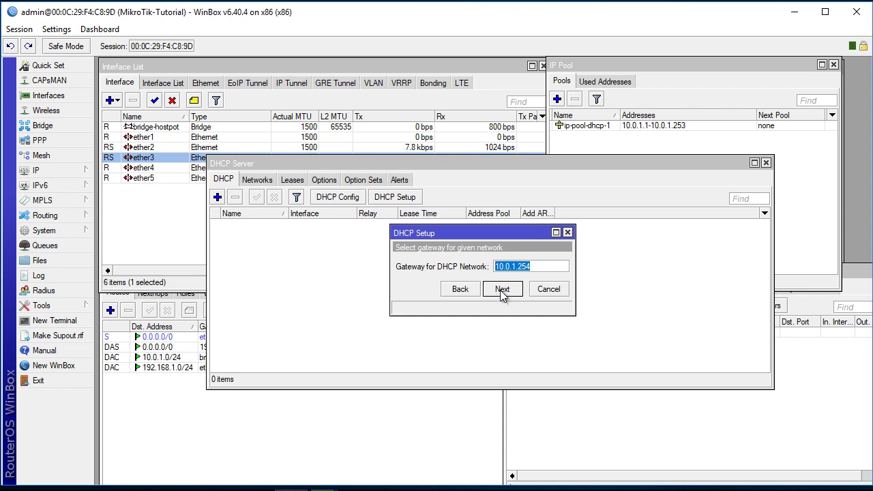
left_click(502, 289)
- Review and accept 10.0.1.1-10.0.1.253 as the addresses the DHCP server gives out
left_click(503, 268)
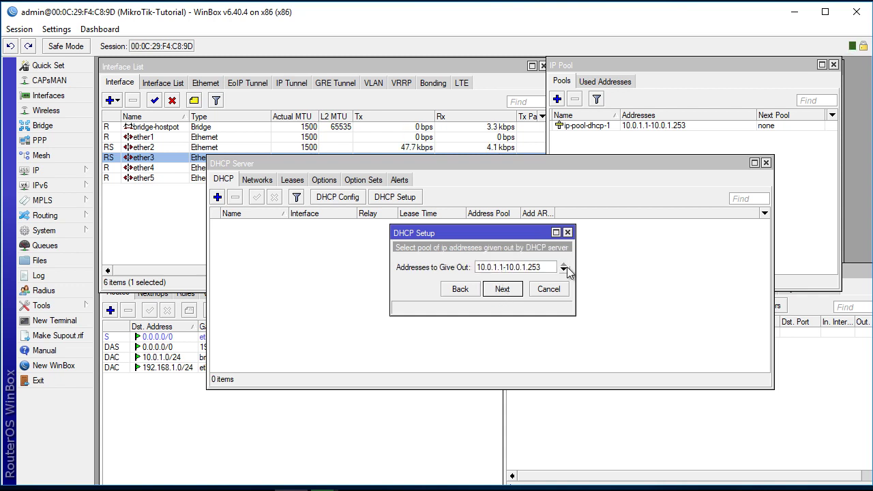
left_click_drag(549, 268, 449, 295)
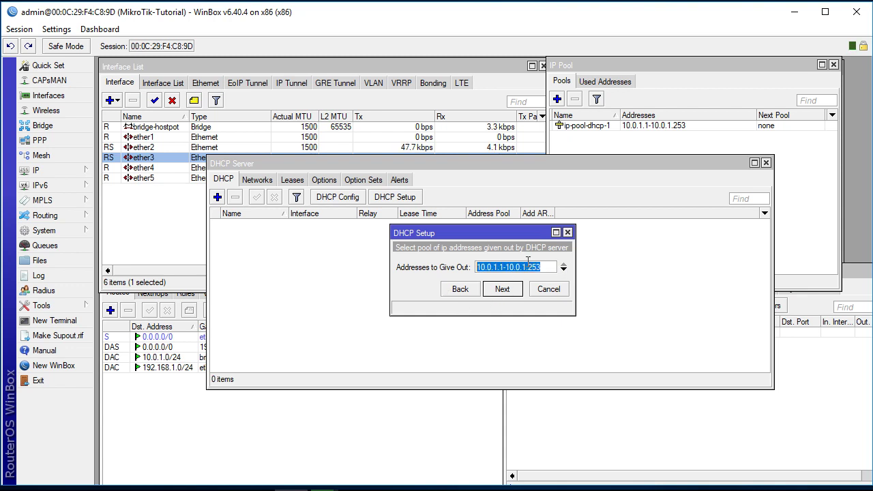
left_click(528, 264)
left_click_drag(477, 272, 545, 266)
left_click(502, 268)
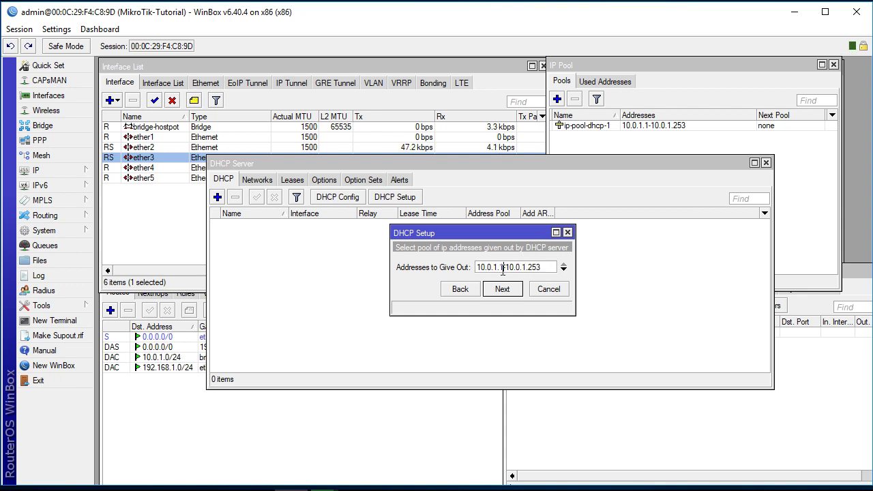
left_click(515, 293)
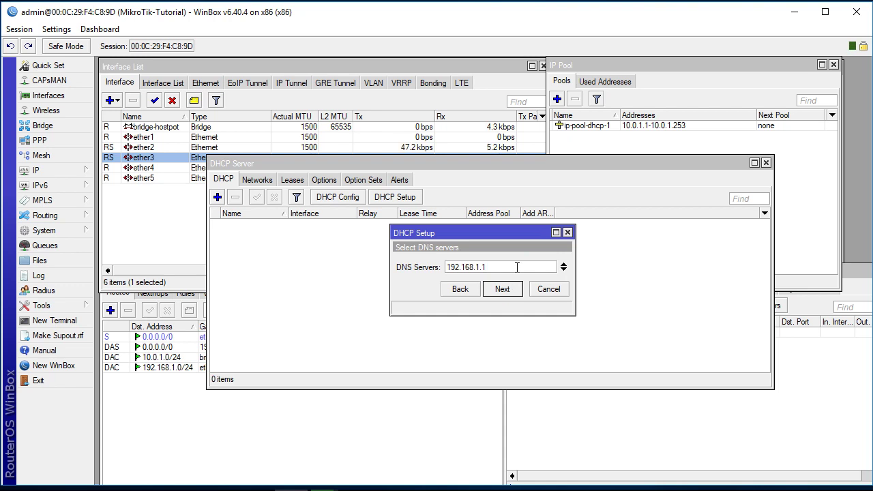
- Set the DNS server for the DHCP clients to 10.0.1.254
left_click_drag(517, 267, 429, 288)
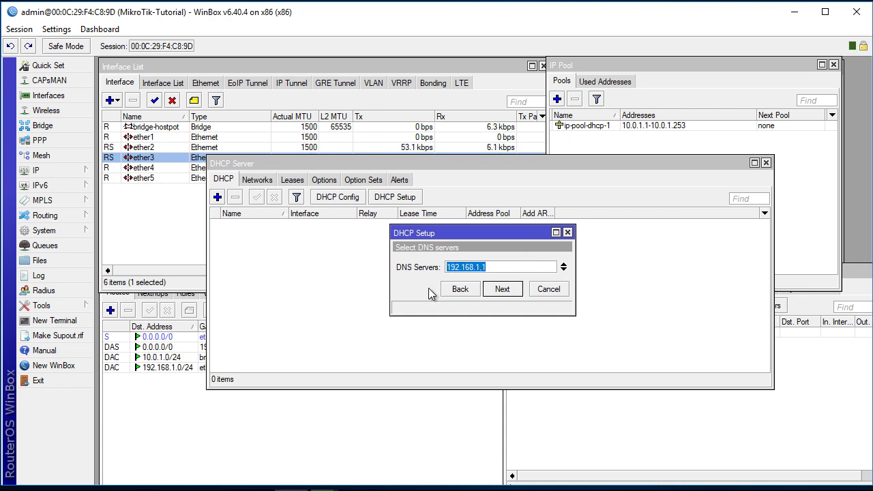
type("8")
key("BackSpace")
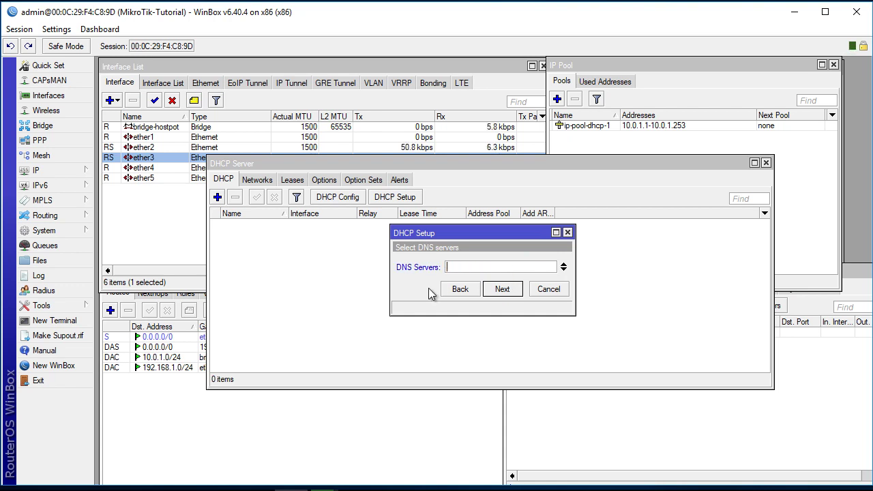
type("10.0.1.254")
left_click(503, 290)
- Bring the DNS Settings window forward to check its configured servers, and return to the DHCP Server window
left_click_drag(671, 75, 721, 233)
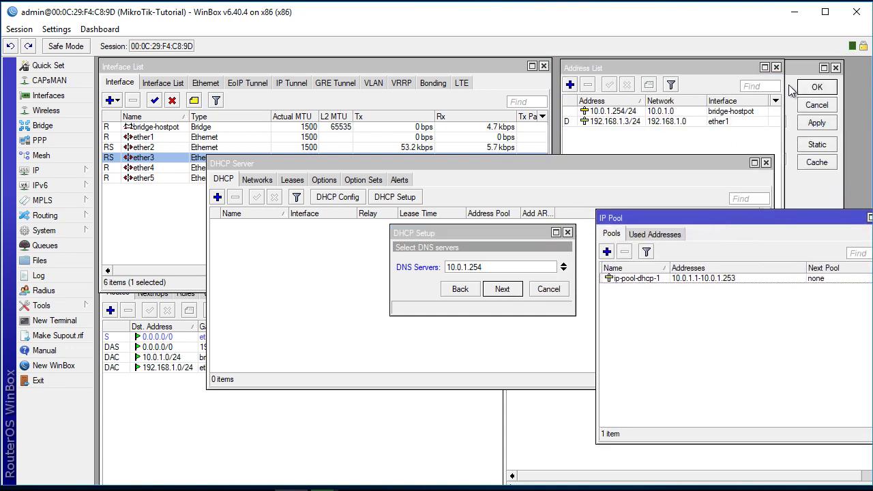
left_click(800, 72)
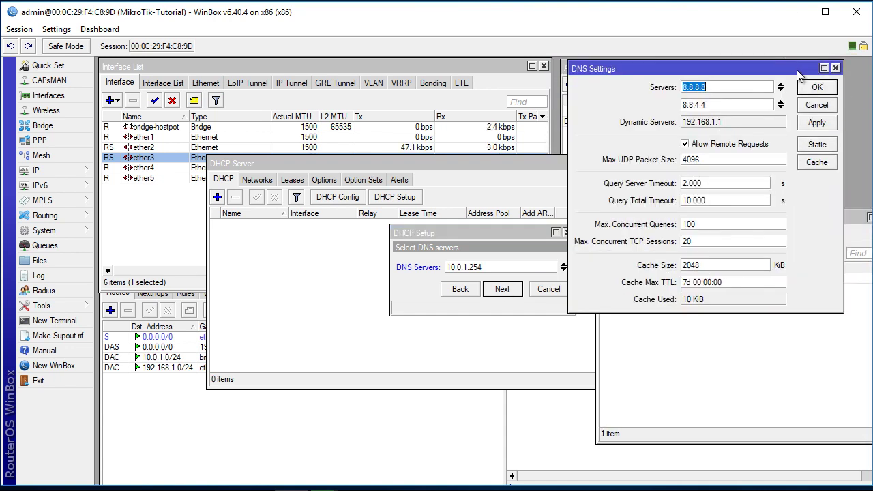
left_click(507, 166)
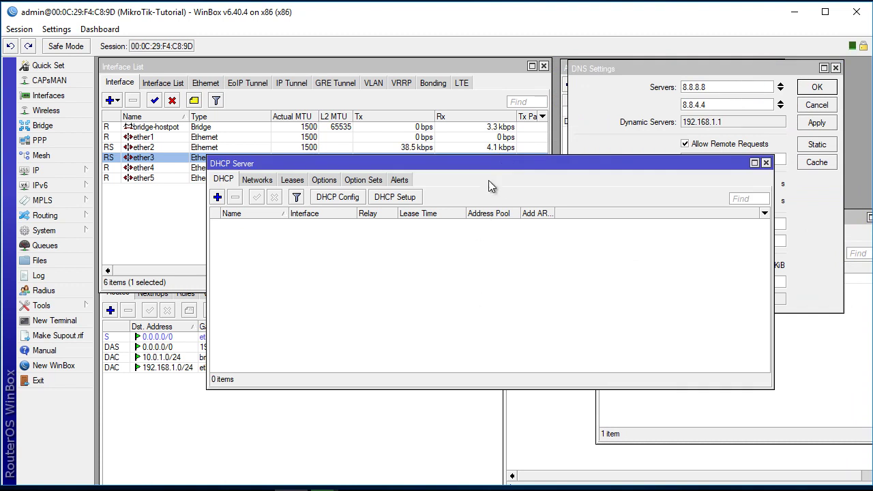
- Move the DHCP Server and DHCP Setup windows clear of the DNS settings and continue to the lease time
left_click_drag(482, 165, 451, 270)
left_click_drag(458, 231, 421, 357)
left_click(462, 414)
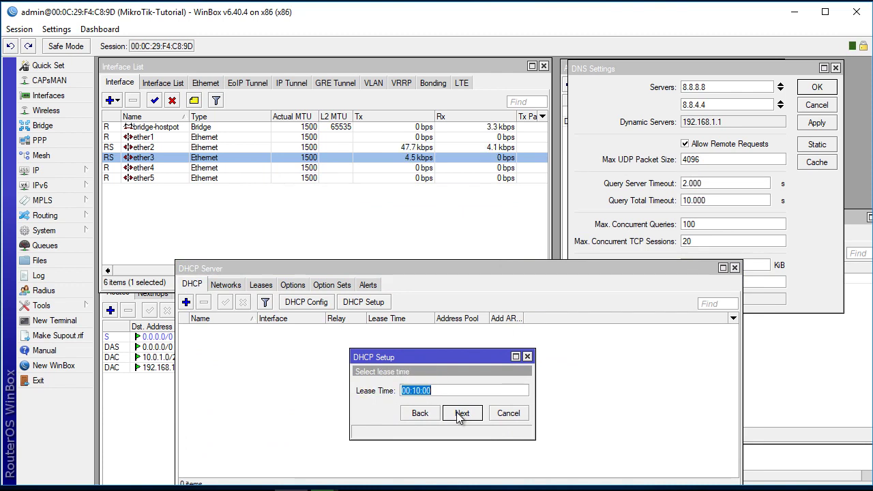
- Accept the lease time of 00:10:00, finish the DHCP setup, and move the DHCP Server window higher up
left_click(462, 413)
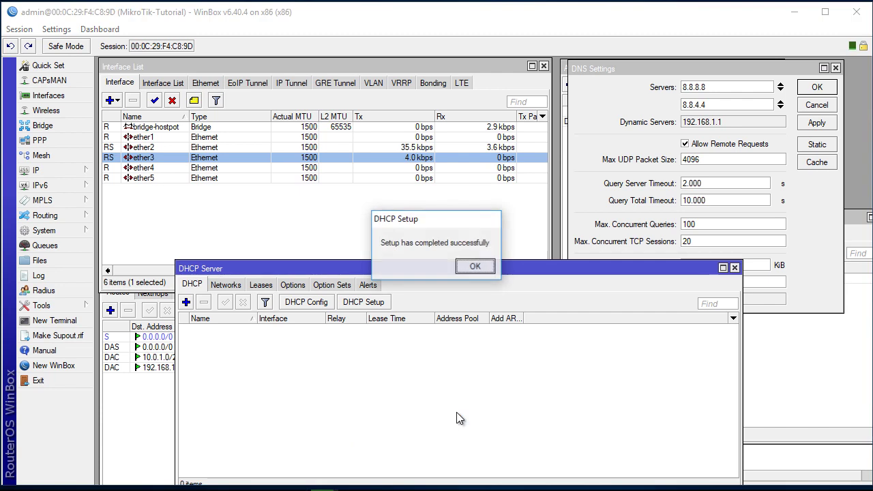
left_click(467, 272)
left_click_drag(473, 270, 515, 128)
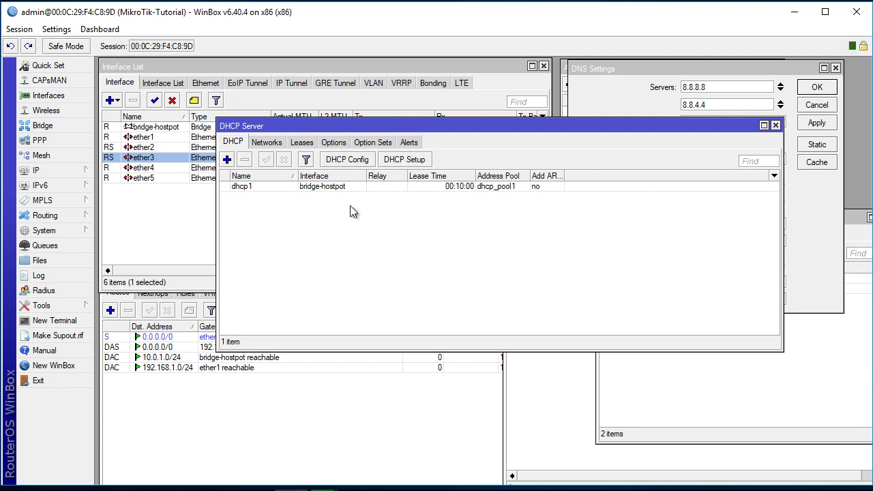
- Compare the address pool of the dhcp1 server with the entries in the IP Pool window
left_click(499, 187)
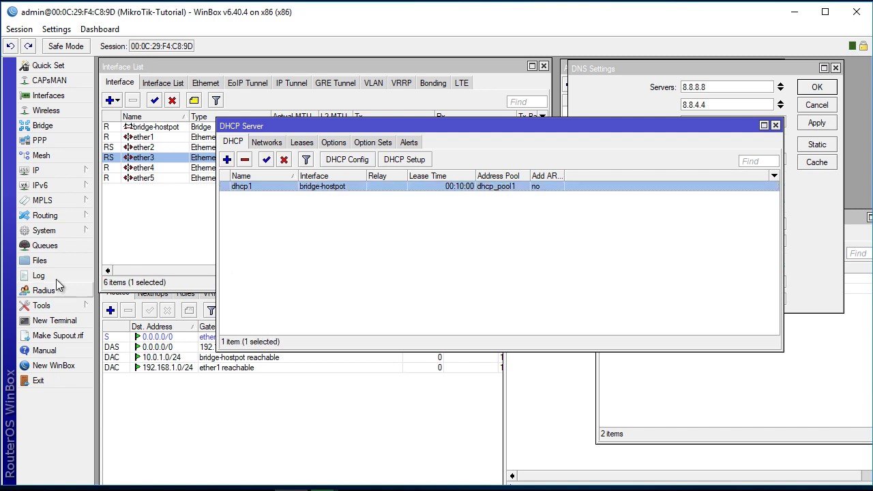
left_click(755, 388)
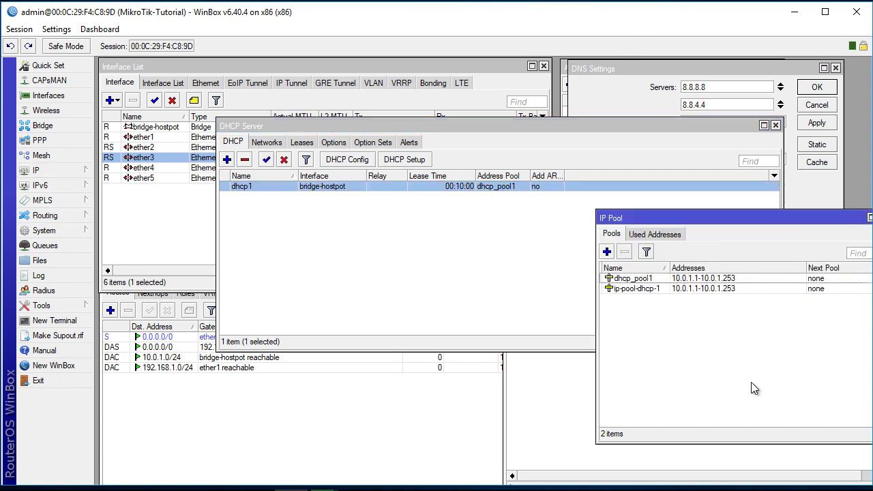
left_click_drag(729, 221, 689, 233)
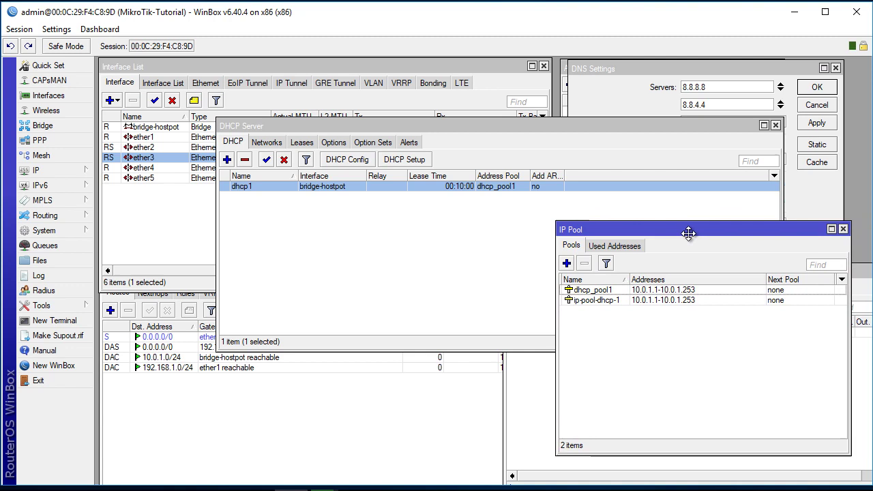
left_click(612, 294)
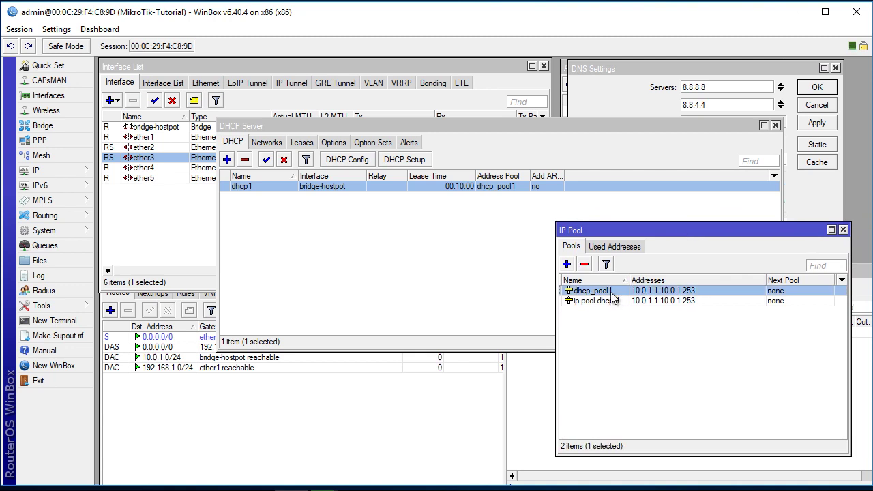
left_click(418, 270)
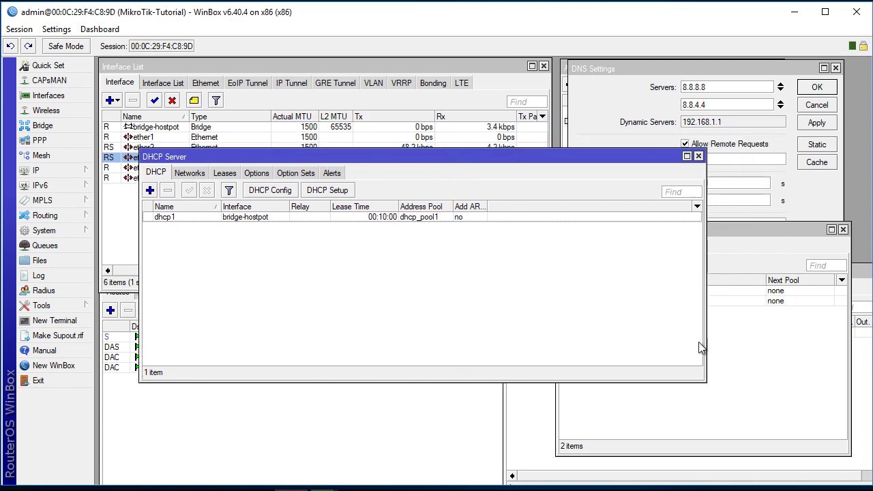
- Change the address range of the ip-pool-dhcp-1 pool to 10.0.2.1-10.0.2.253
left_click(729, 354)
left_click(612, 302)
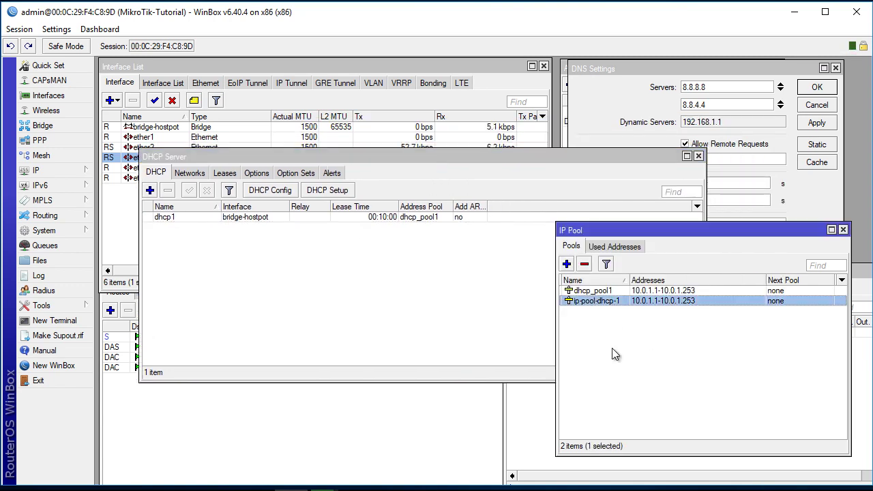
double_click(623, 301)
left_click(459, 256)
type("2.1-10.0.1.253")
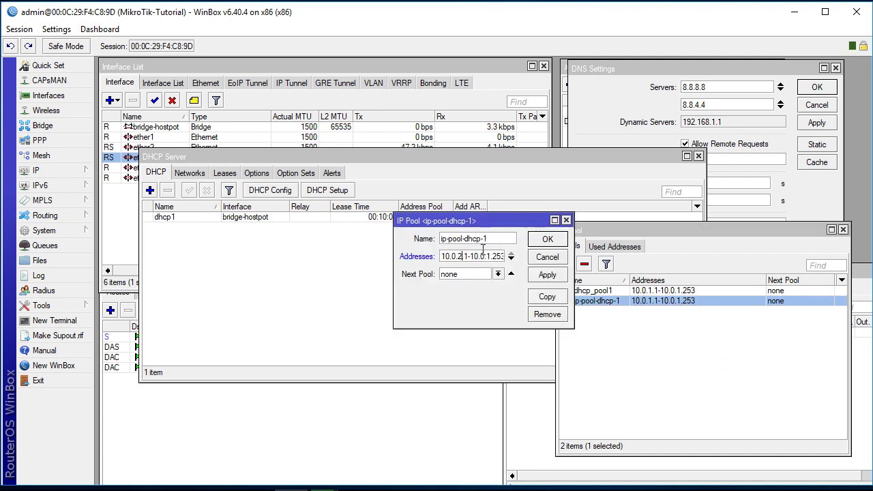
double_click(490, 257)
type("2")
- Rename the edited IP pool as ip-pool-dhcp-2 and save its settings
double_click(485, 239)
type("2")
left_click(546, 274)
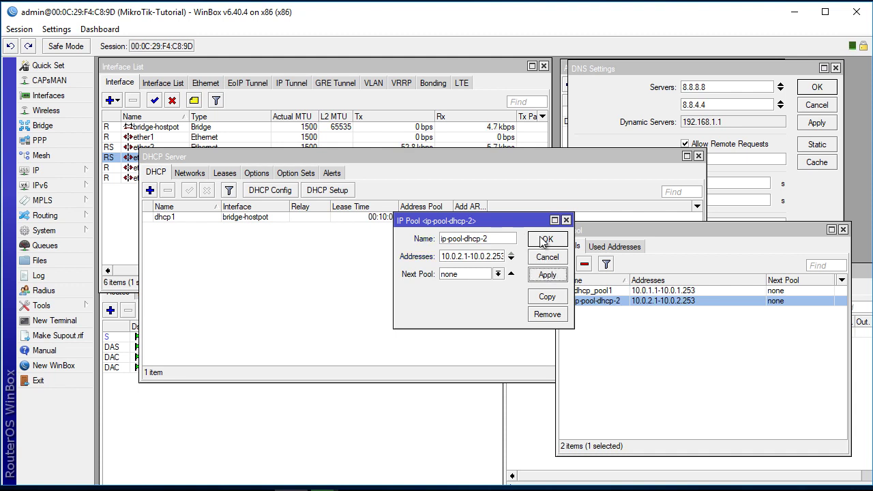
left_click(547, 238)
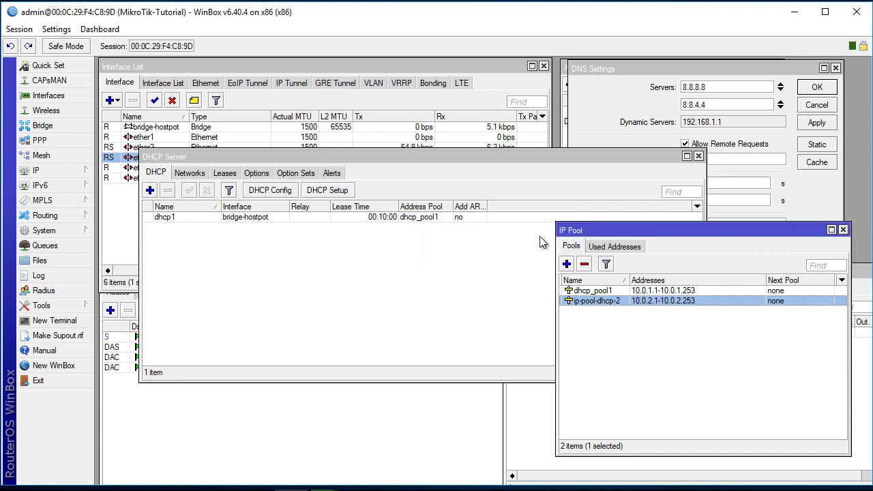
- Move the DHCP Server window clear of the interface list and reconnect to the router after the disconnection
left_click_drag(367, 161, 356, 199)
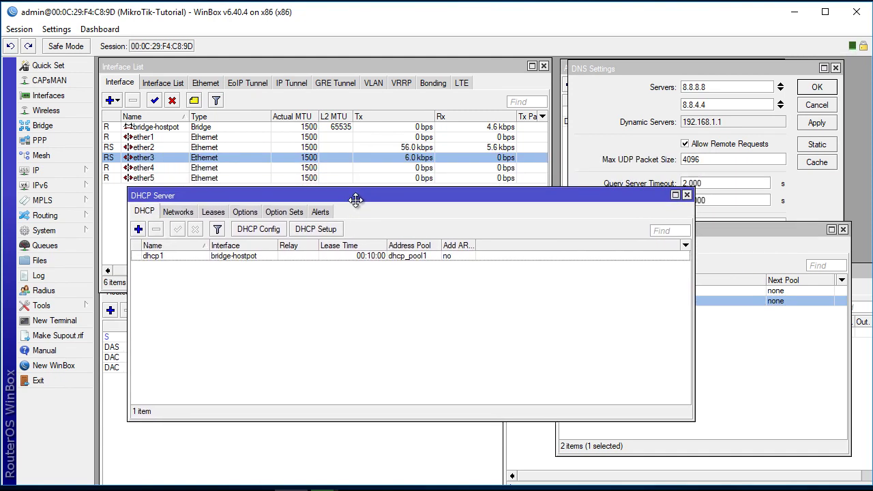
left_click(155, 157)
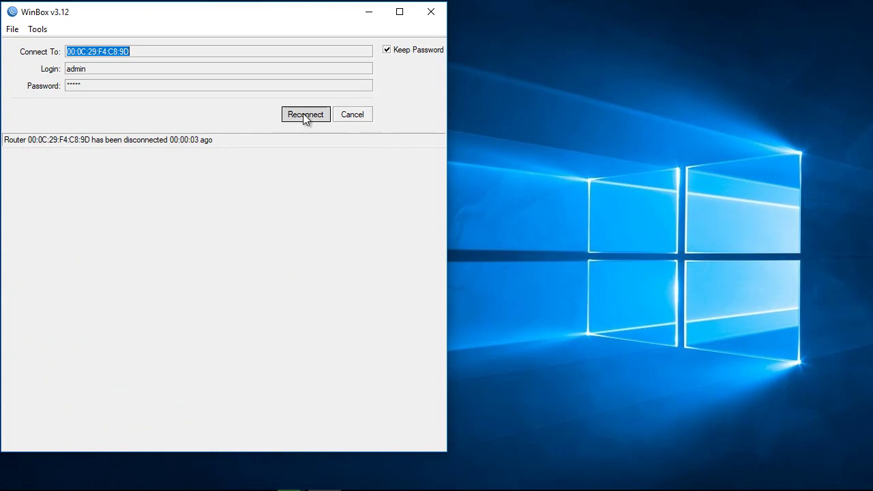
left_click(305, 116)
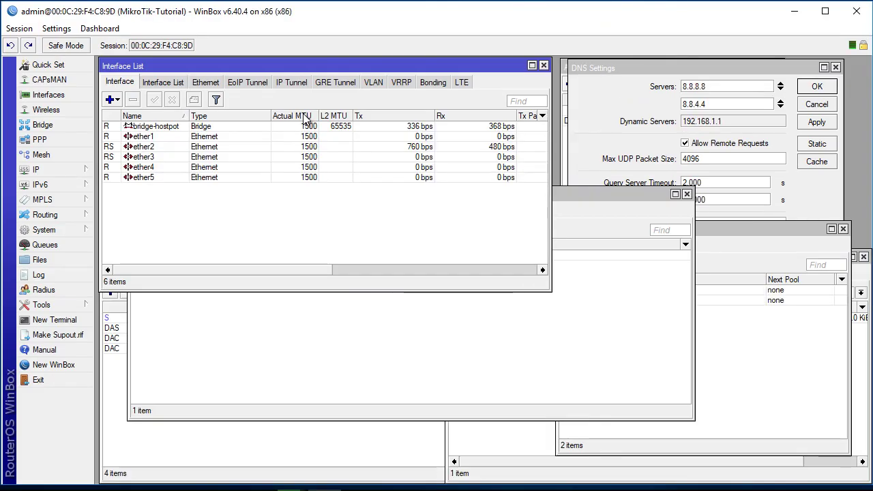
- Review the DHCP Server and IP Pool windows alternately, checking the dhcp1 entry against the ip-pool-dhcp-2 pool
left_click(404, 336)
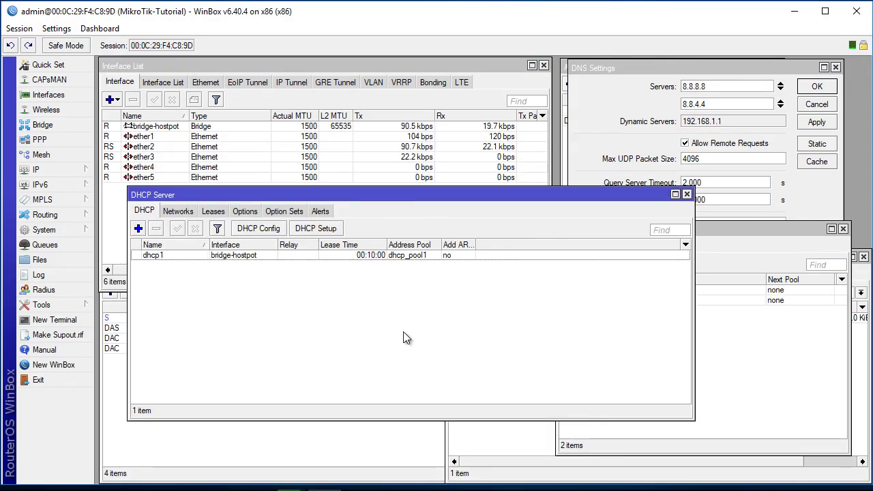
left_click(732, 230)
left_click(551, 195)
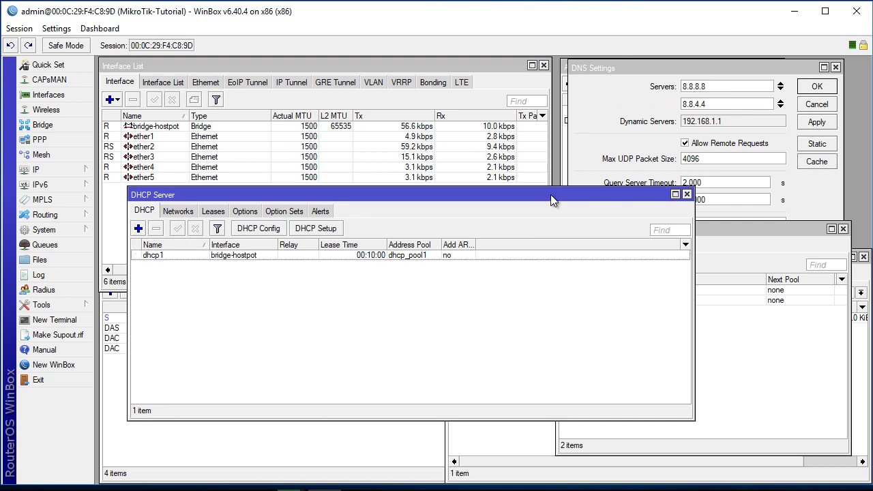
left_click(723, 234)
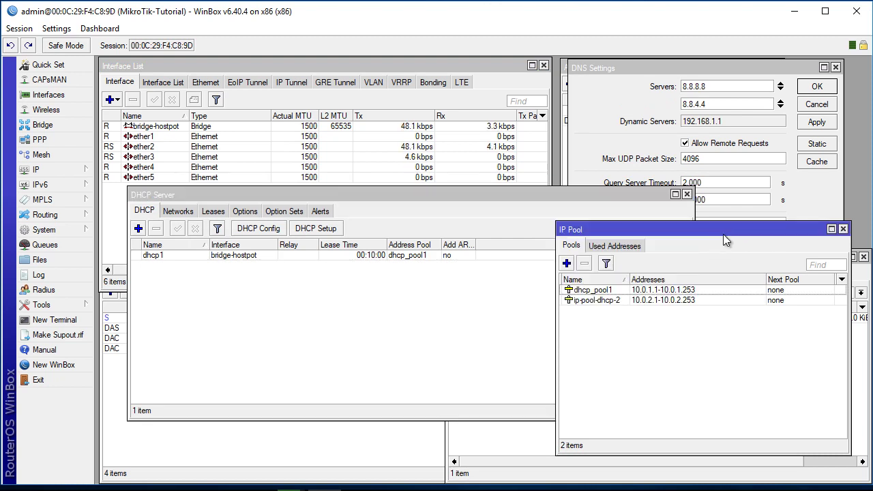
left_click(340, 344)
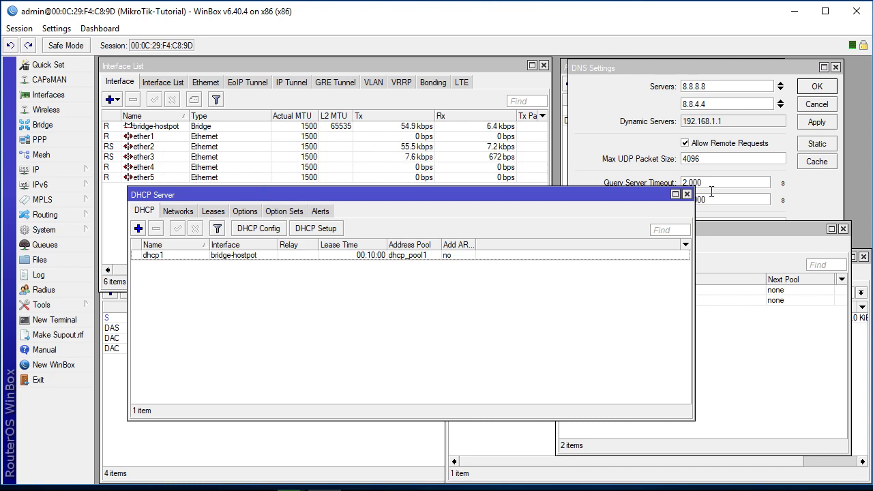
left_click(751, 235)
left_click(445, 202)
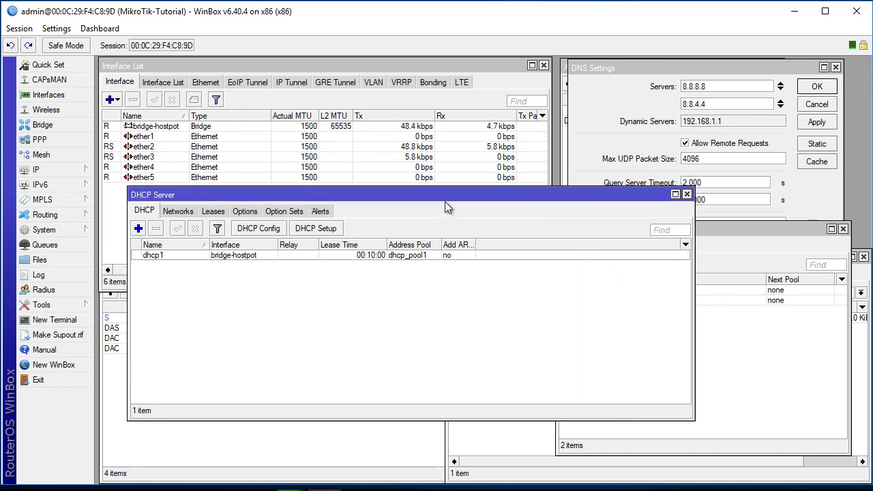
left_click(738, 343)
left_click(608, 301)
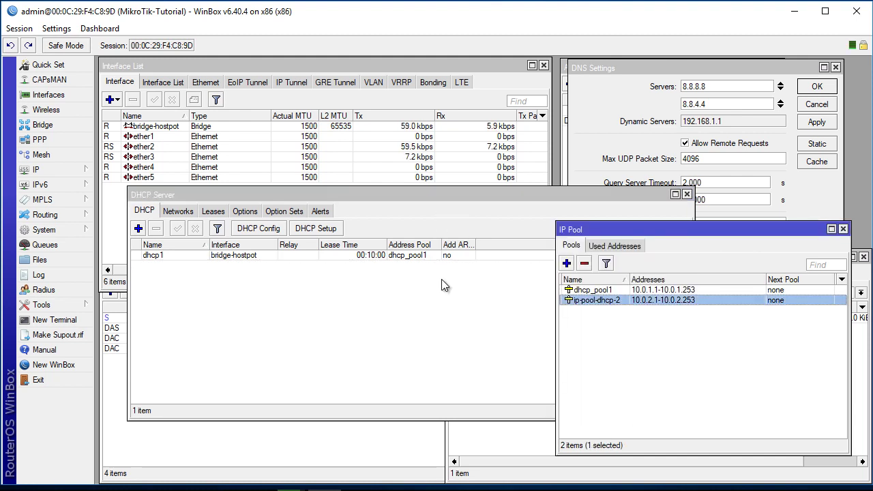
- Start a new DHCP server entry and name it dhcp2
left_click(147, 207)
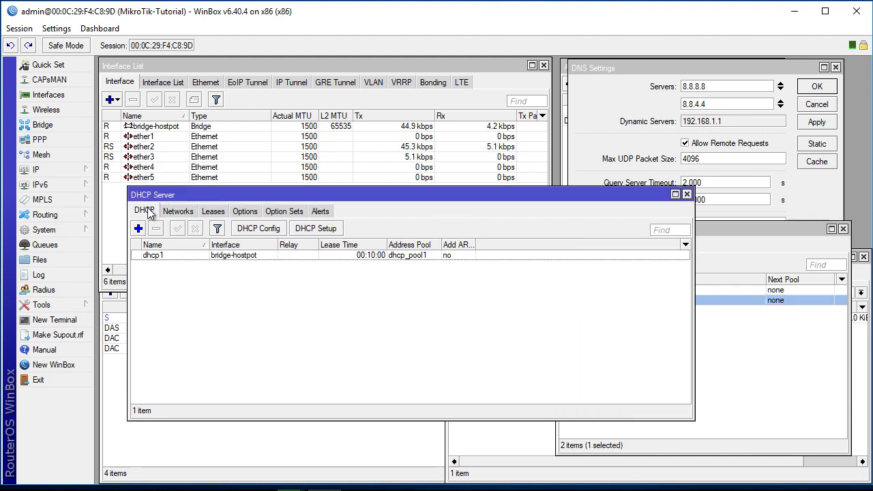
left_click(138, 229)
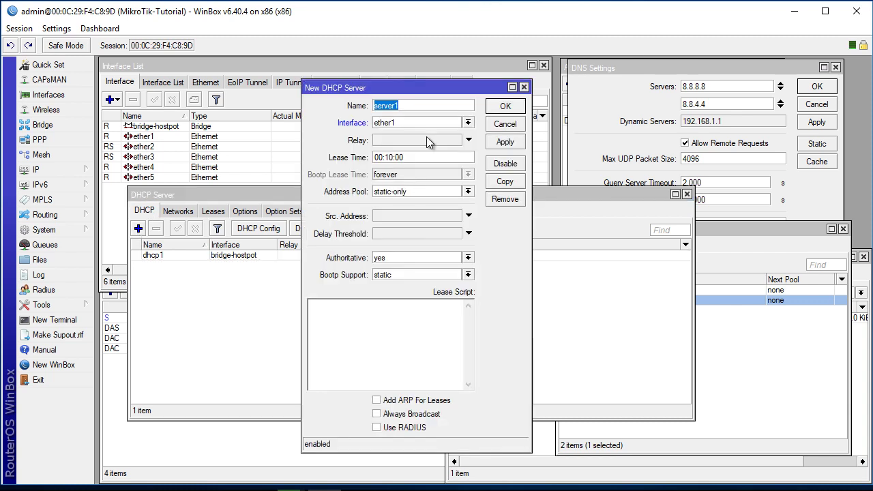
left_click_drag(428, 91, 424, 116)
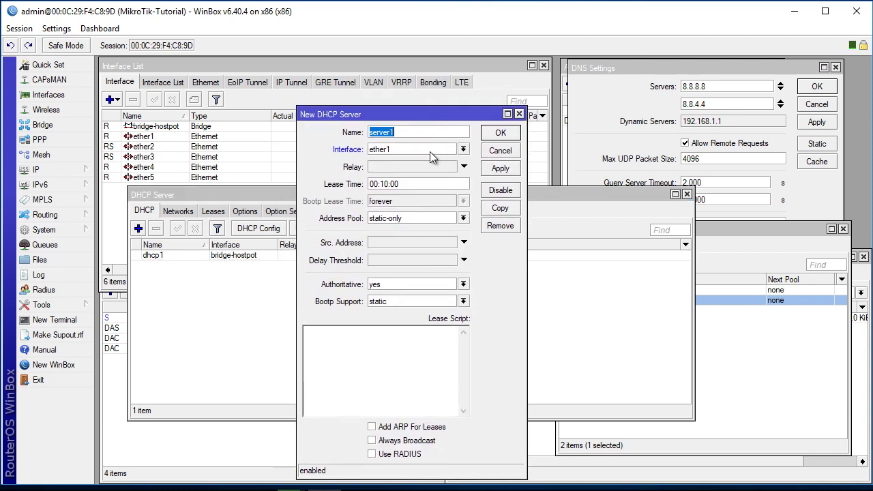
type("dhc")
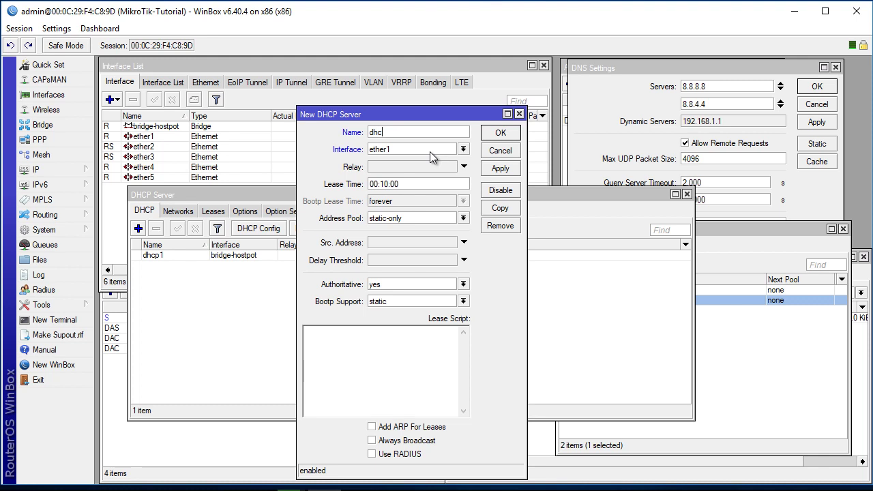
type("rp 1")
key("BackSpace")
key("BackSpace")
type("2")
- Assign dhcp2 to interface ether4 with address pool ip-pool-dhcp-2 and save the server
left_click(462, 148)
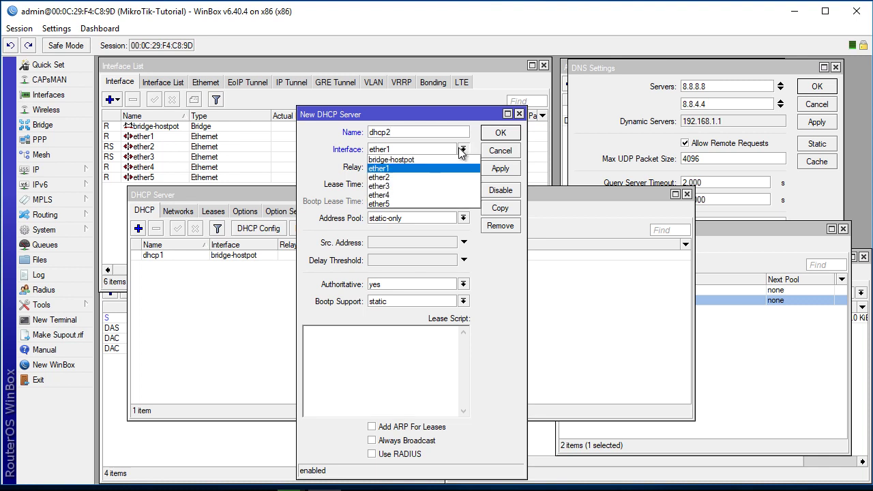
left_click(435, 195)
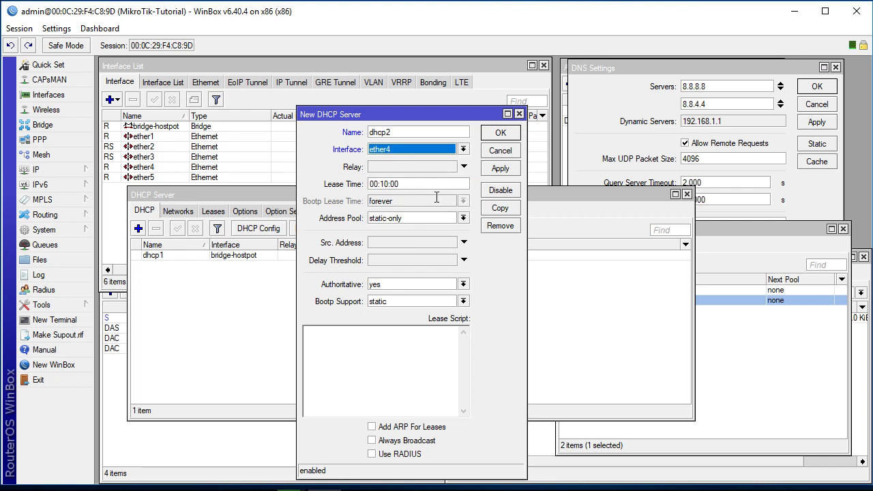
left_click(463, 218)
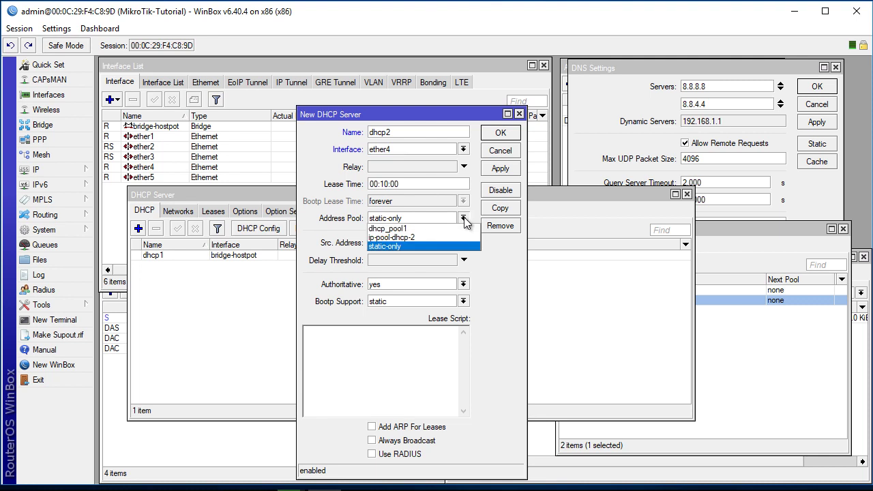
left_click(426, 238)
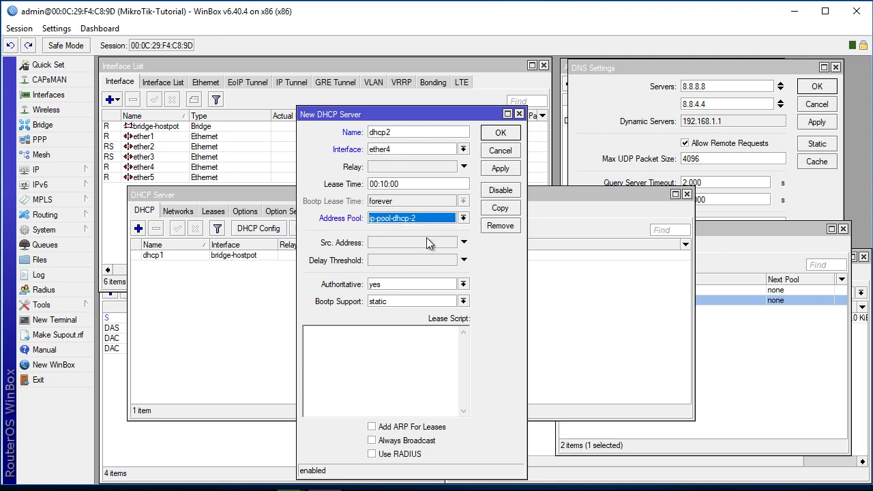
left_click(499, 168)
left_click(507, 134)
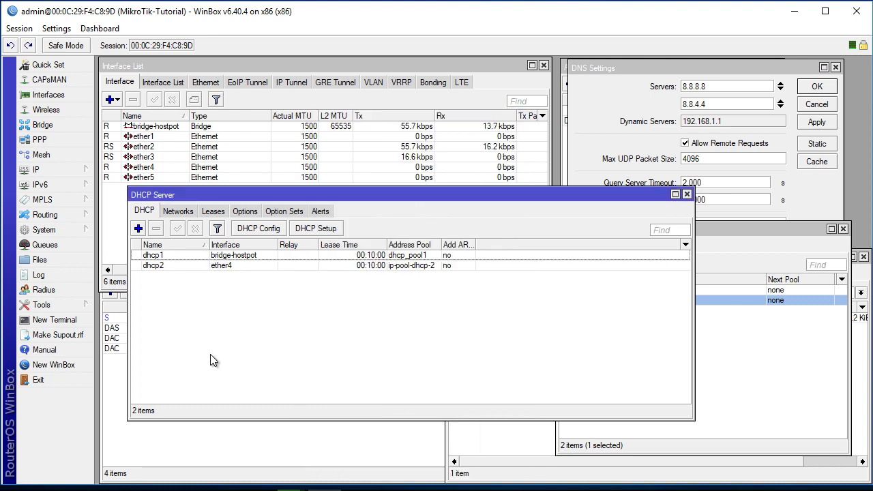
- Compare the interfaces and address pools of dhcp1 and dhcp2 with the ranges in the IP Pool window
left_click(231, 265)
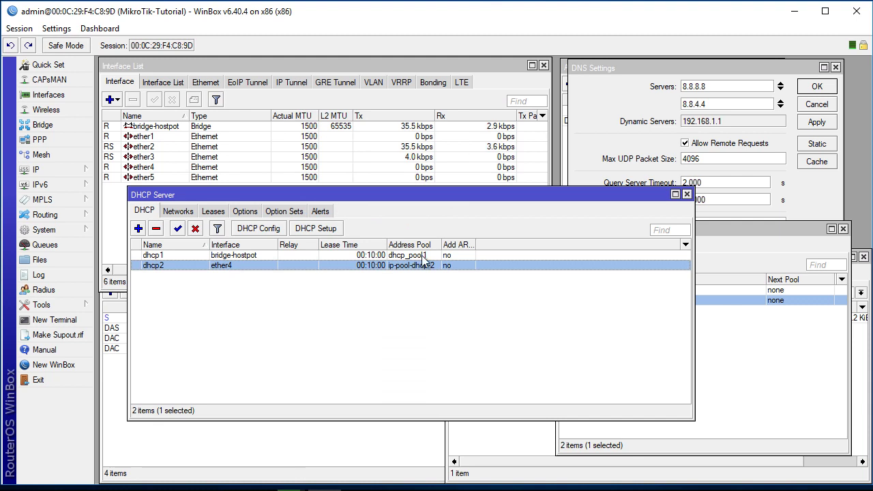
left_click(172, 256)
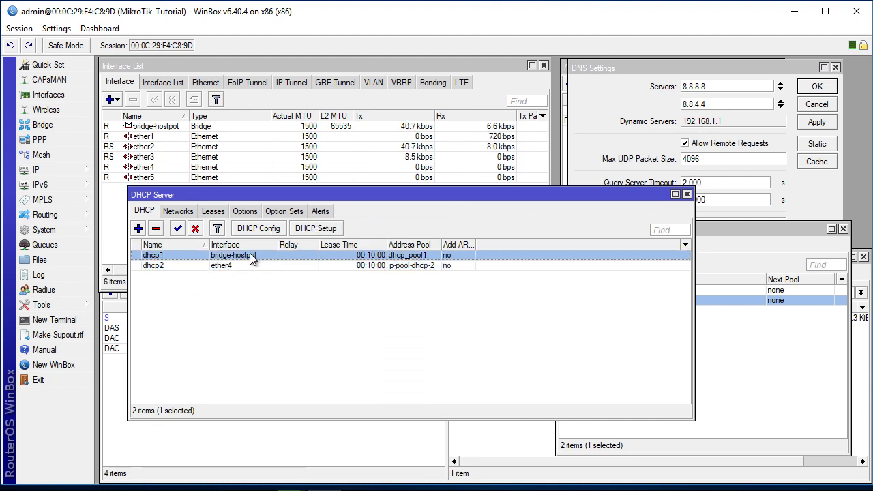
left_click(713, 243)
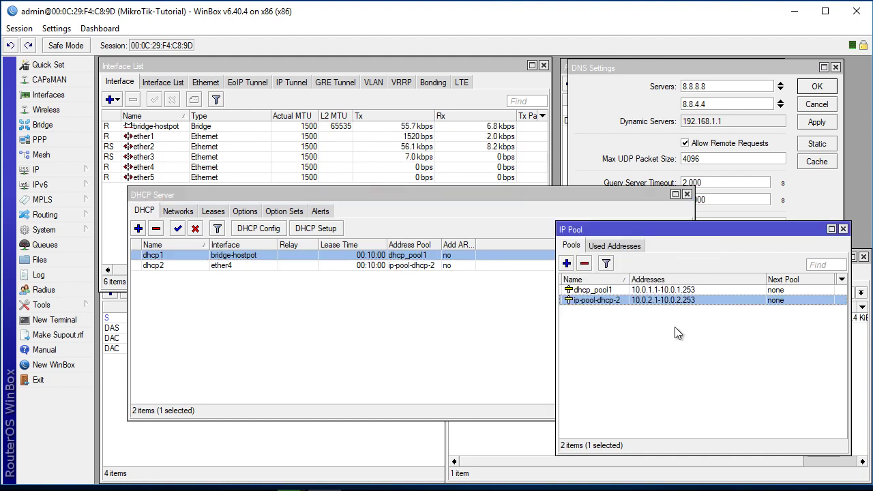
left_click(198, 268)
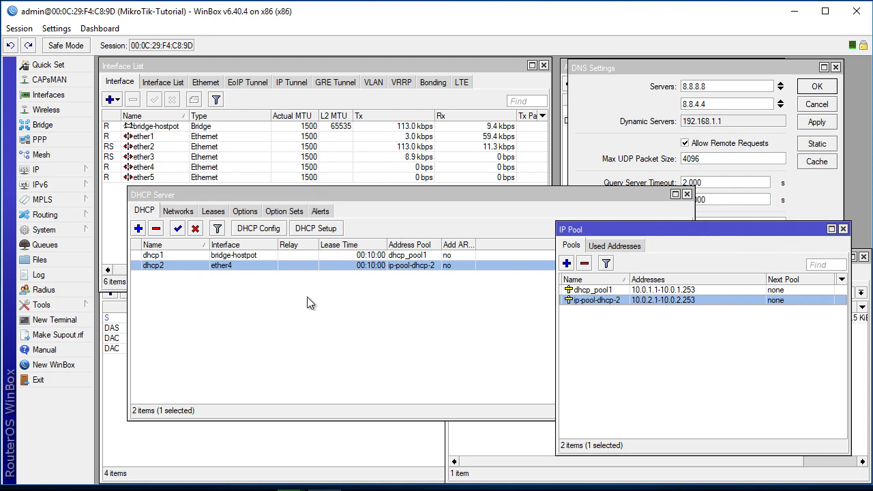
- Return to the dhcp2 entry in the DHCP Server window and show the configured DHCP networks
left_click(154, 286)
left_click(170, 267)
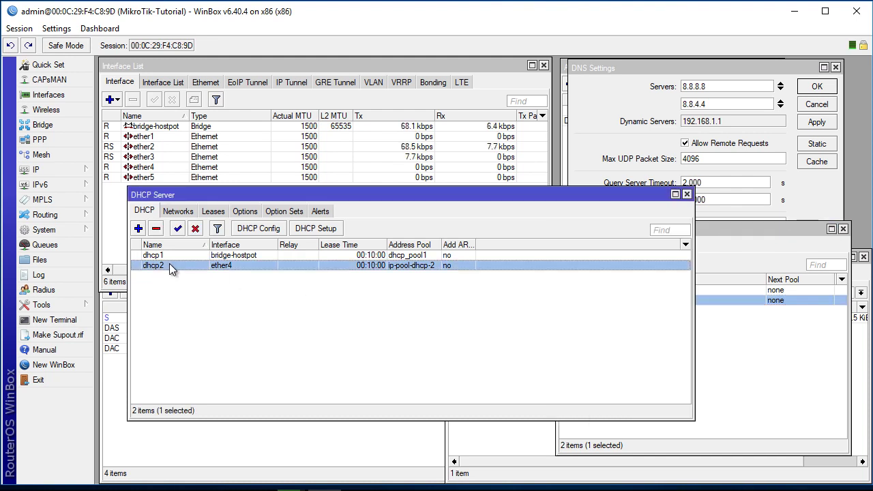
left_click(176, 211)
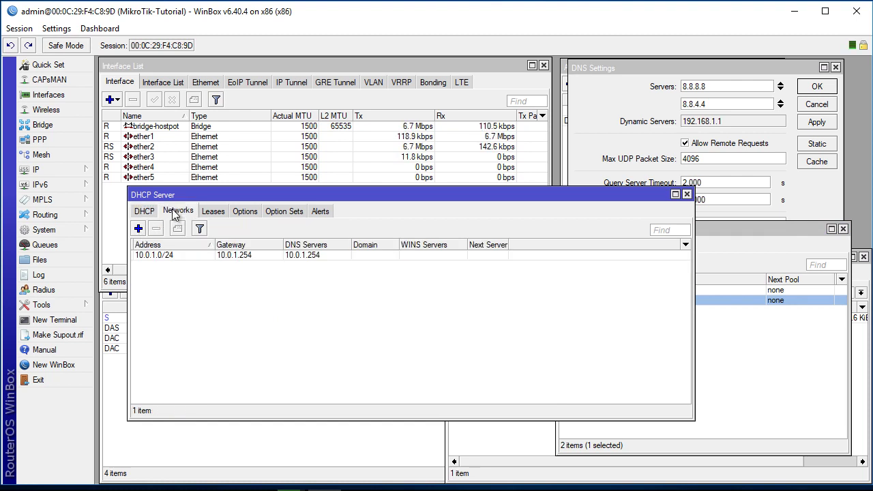
- Add a DHCP network for 10.0.2.0/24 with gateway 10.0.2.254 and save it
left_click(137, 229)
left_click_drag(402, 162, 490, 199)
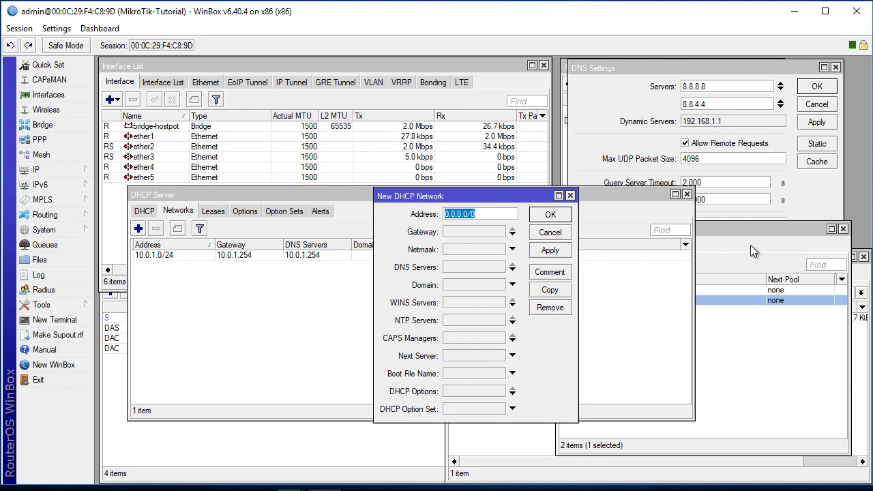
type("10.0.")
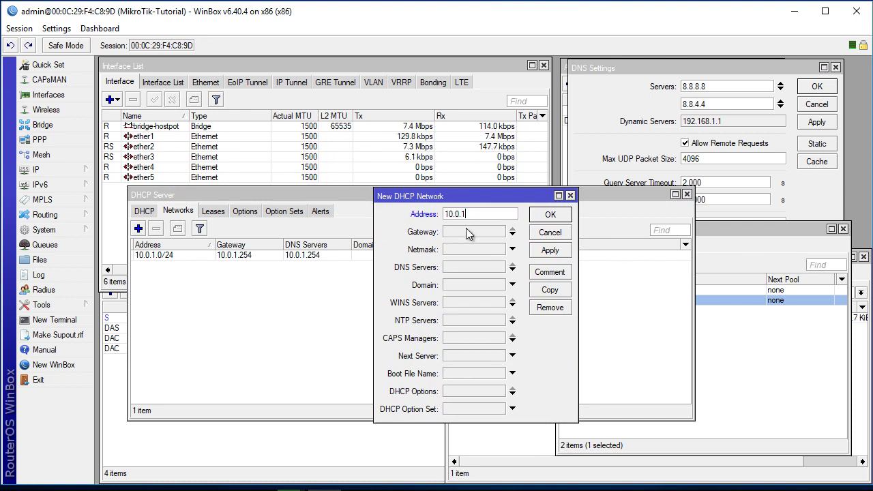
type("2.0/24")
left_click(470, 231)
left_click(488, 231)
double_click(488, 231)
type("10.0")
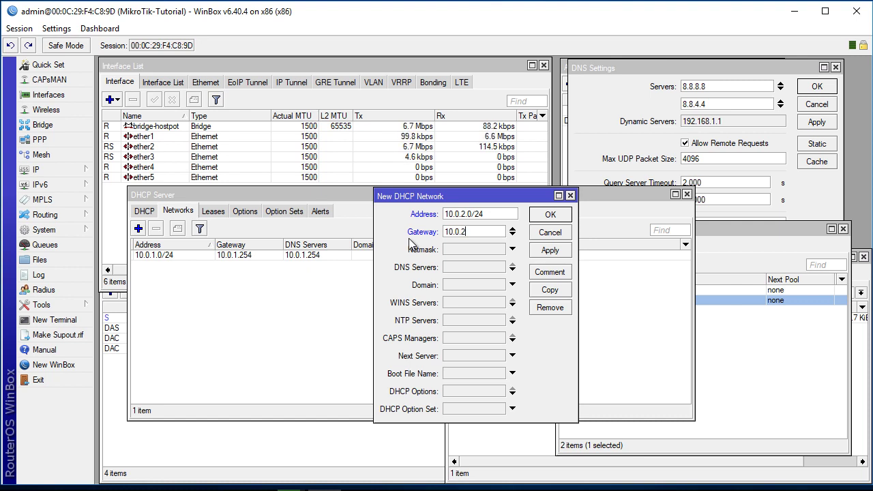
type(".2.254")
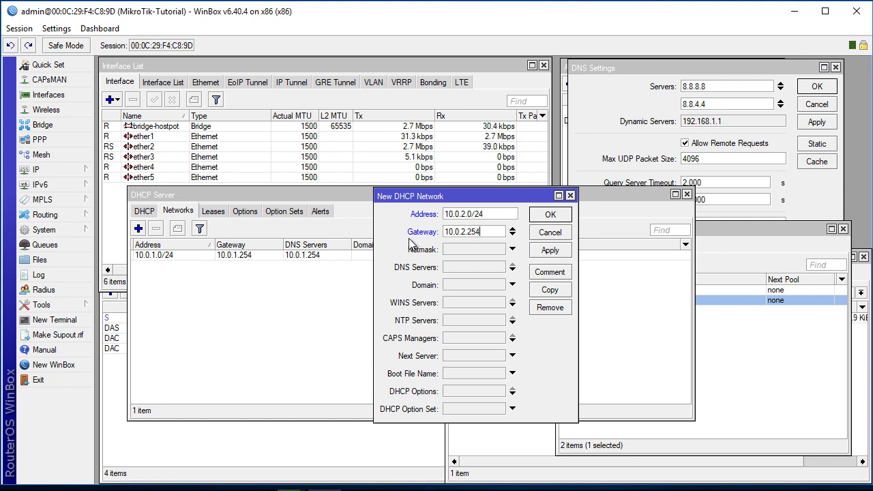
left_click(540, 251)
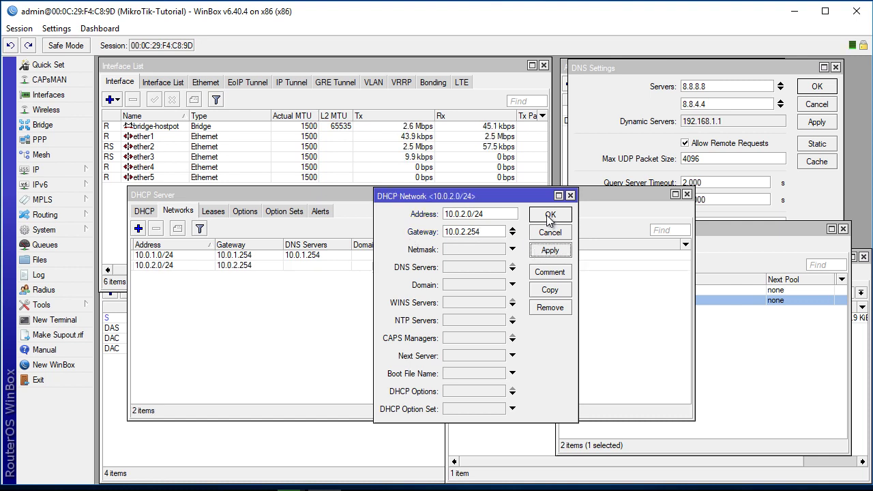
left_click(549, 216)
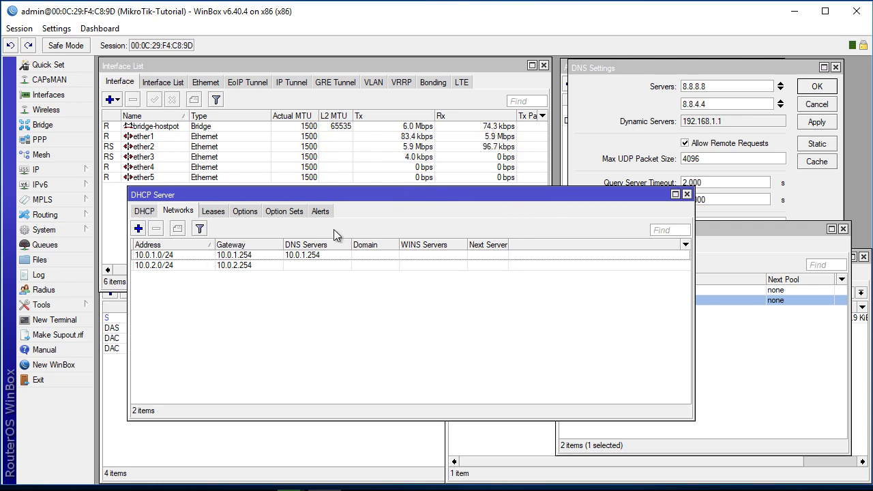
- Set the DNS server of the 10.0.2.0/24 DHCP network to 10.0.2.254 and save the entry
double_click(180, 266)
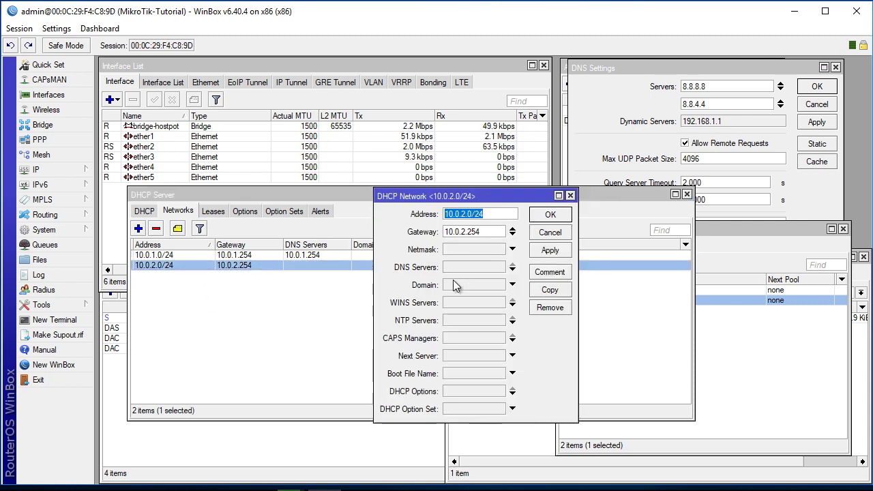
left_click(477, 267)
type("10.0.2.2")
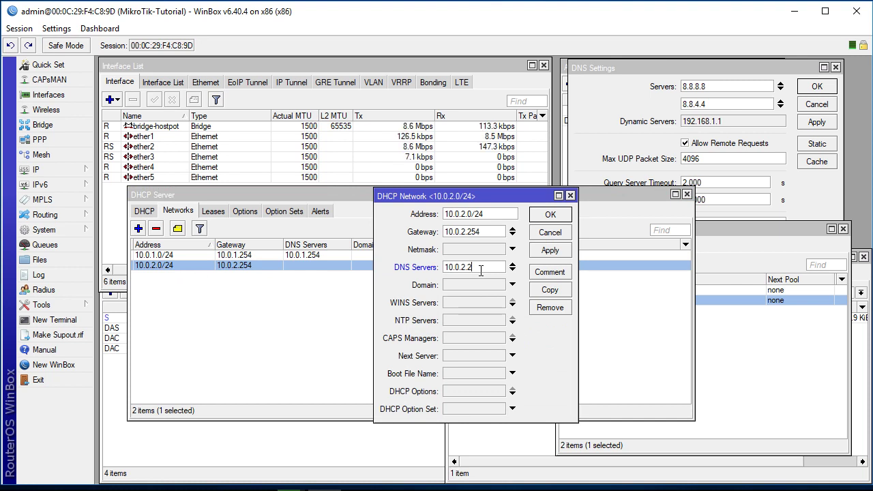
type("54")
left_click(544, 253)
left_click(553, 214)
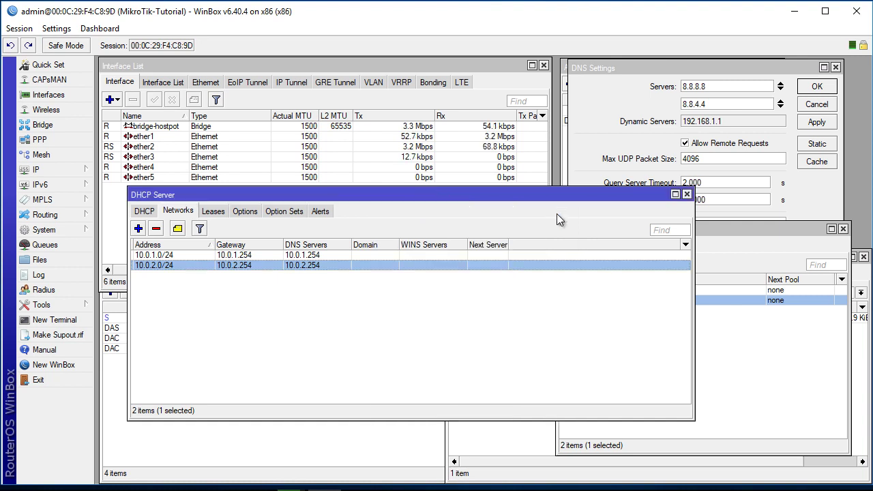
- Close the DNS Settings window to uncover the router's Address List
left_click(455, 345)
left_click(708, 367)
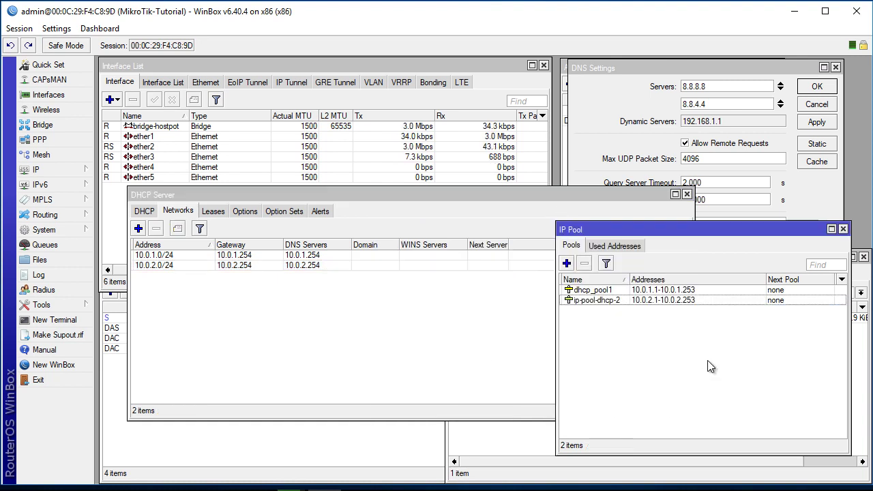
left_click(490, 367)
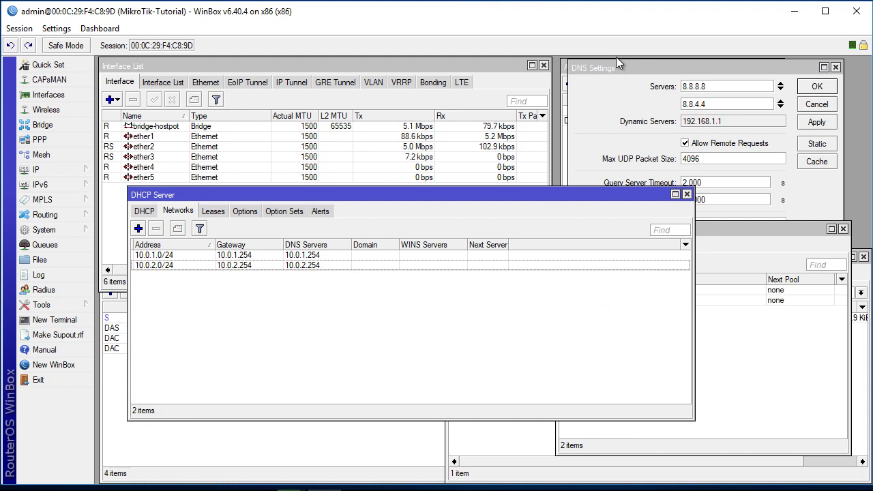
left_click(836, 69)
left_click(836, 68)
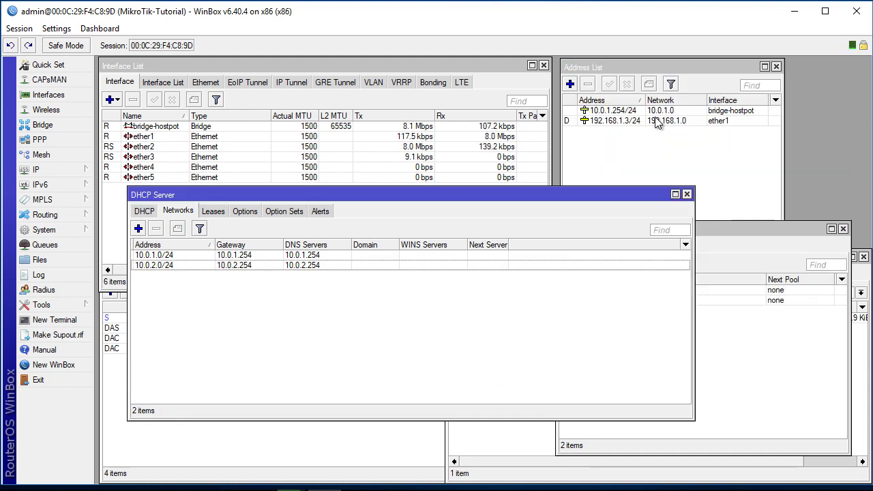
- Add the IP address 10.0.2.254/24 to interface ether4 in the Address List and save it
left_click(622, 159)
left_click(570, 84)
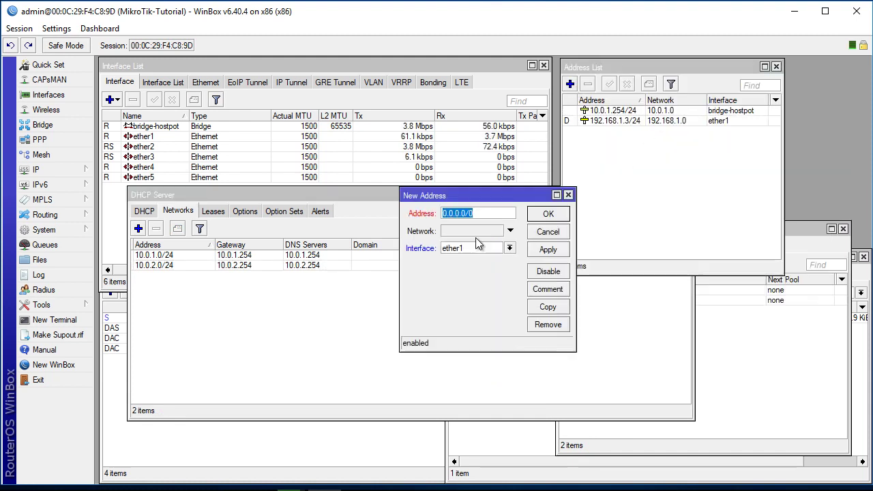
left_click(505, 250)
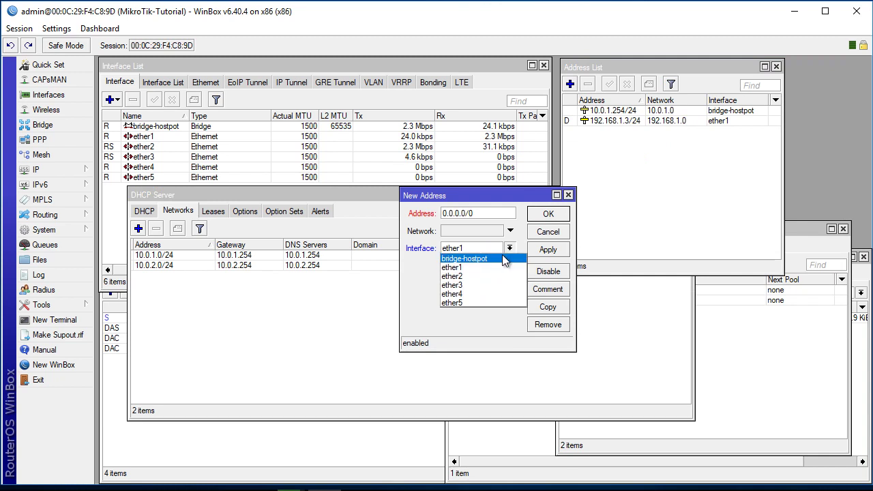
left_click(469, 292)
left_click(495, 213)
double_click(496, 213)
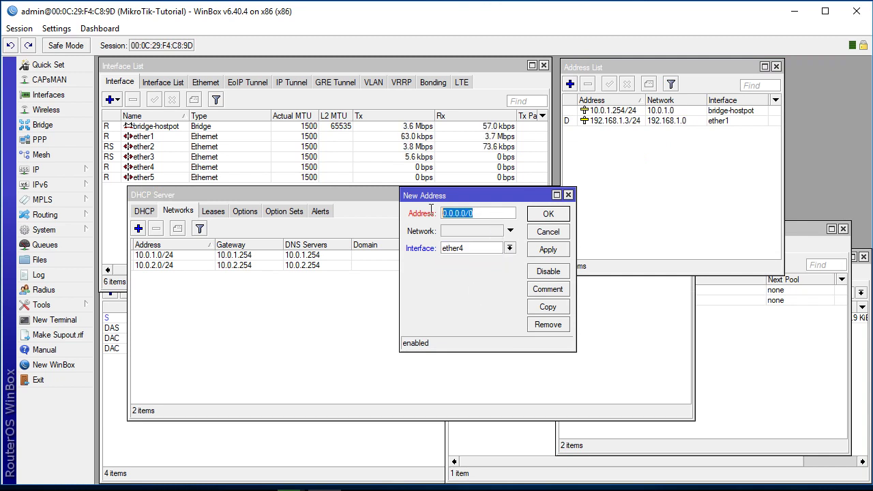
type("10.0.2.254/24")
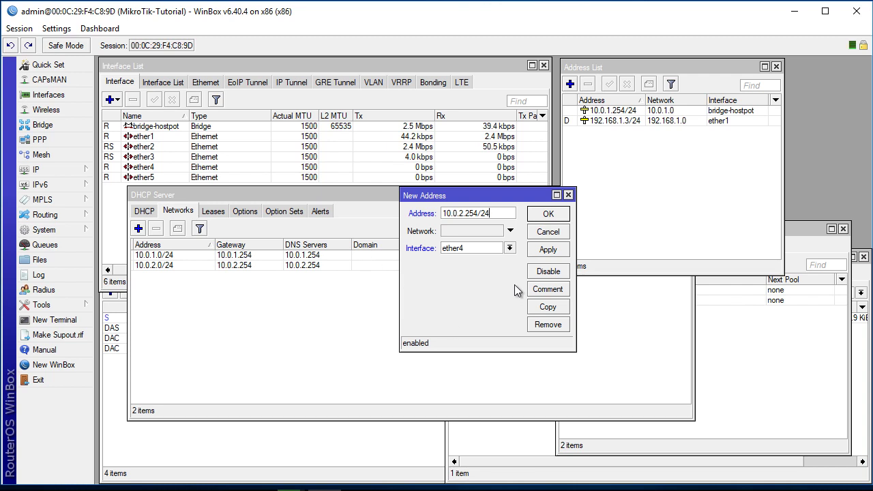
left_click(548, 249)
left_click(548, 214)
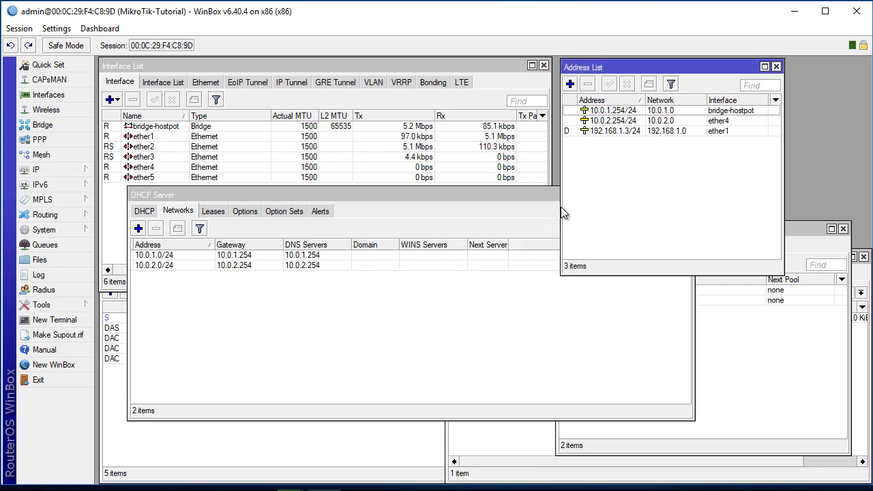
- Compare the dhcp1 and dhcp2 server entries with the interface addresses in the Address List
left_click_drag(507, 197, 646, 253)
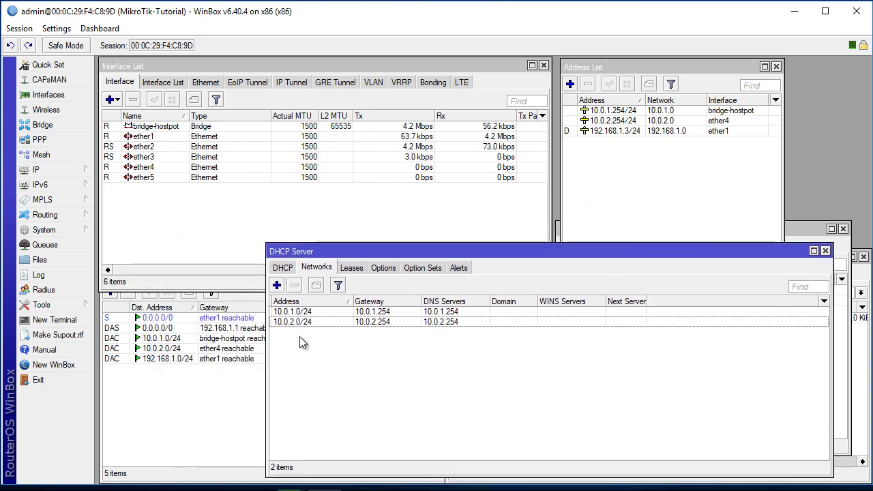
left_click(283, 267)
left_click_drag(393, 249, 383, 179)
left_click(395, 299)
left_click(370, 252)
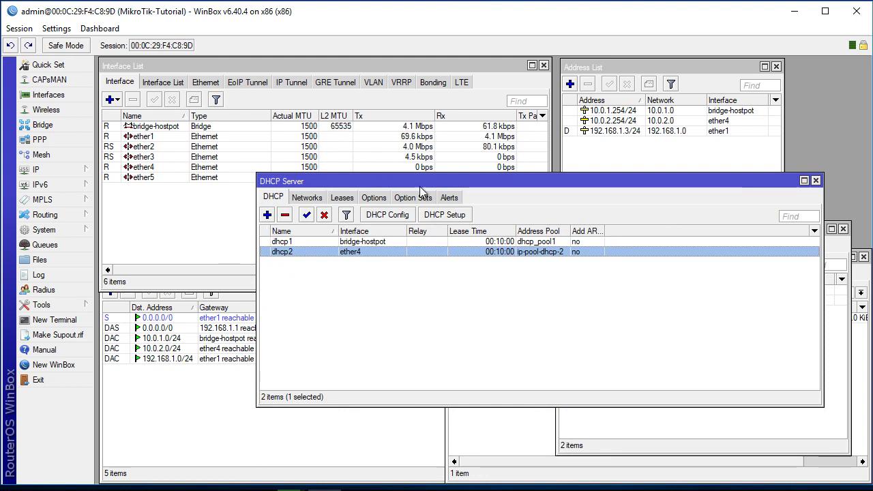
left_click(431, 243)
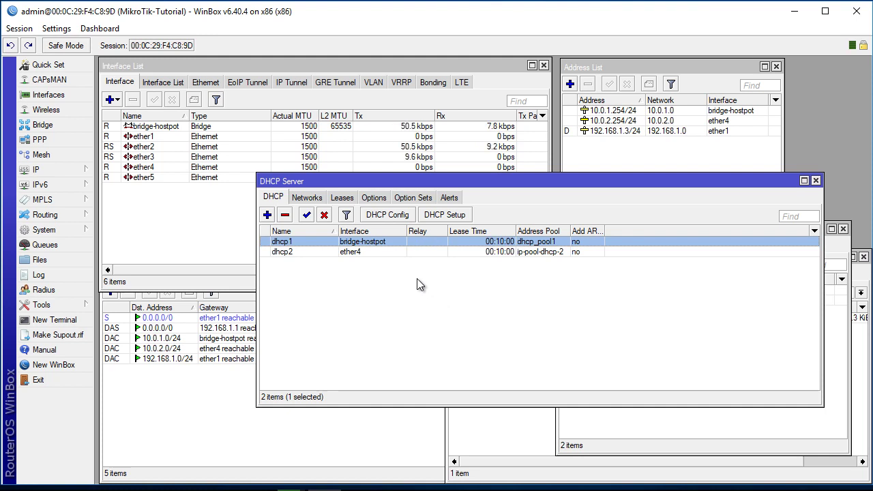
left_click(326, 255)
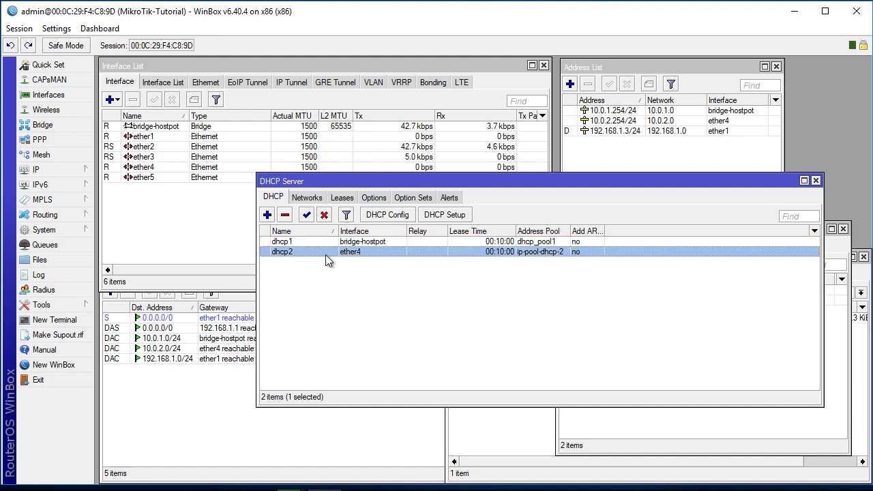
left_click(341, 243)
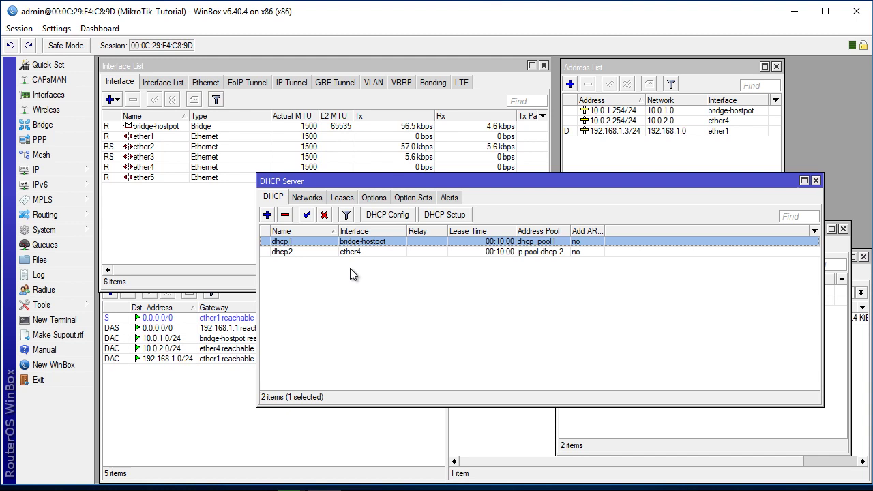
left_click_drag(717, 182, 639, 161)
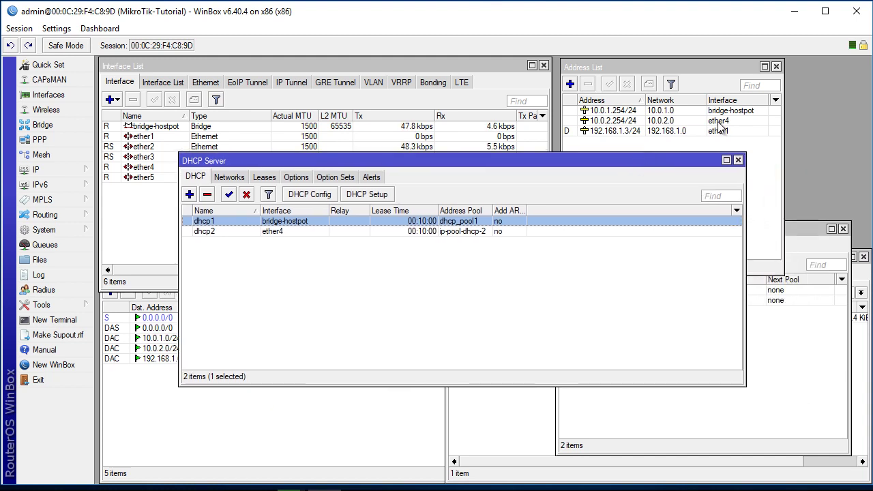
- Switch to the Windows client, check its Network Connection Details and close them
left_click(791, 12)
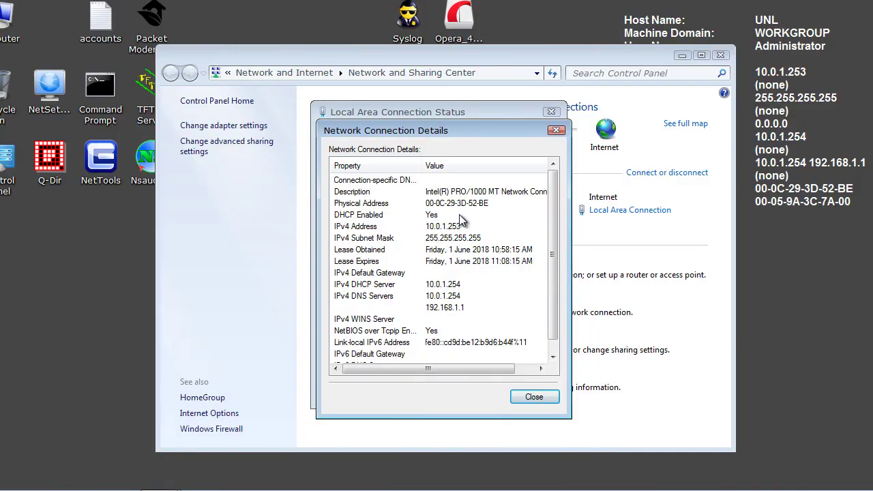
left_click(526, 397)
left_click_drag(443, 115, 414, 104)
left_click(350, 229)
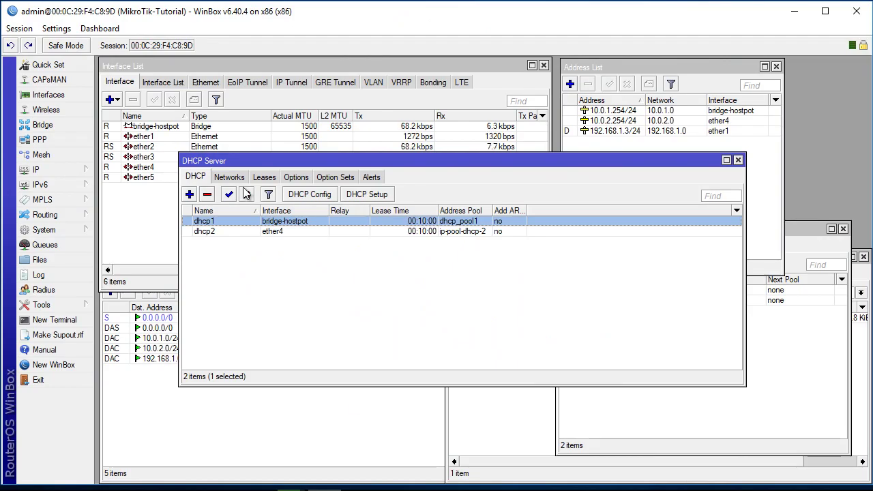
- Switch back to WinBox, examine the DHCP leases with the Active Host Name column widened, and close the DHCP Server window
left_click(264, 177)
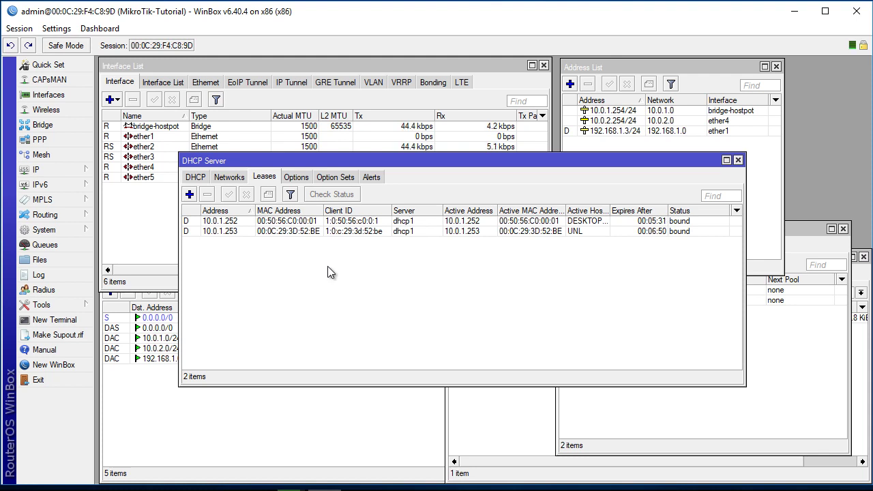
left_click_drag(609, 212, 654, 212)
left_click(590, 223)
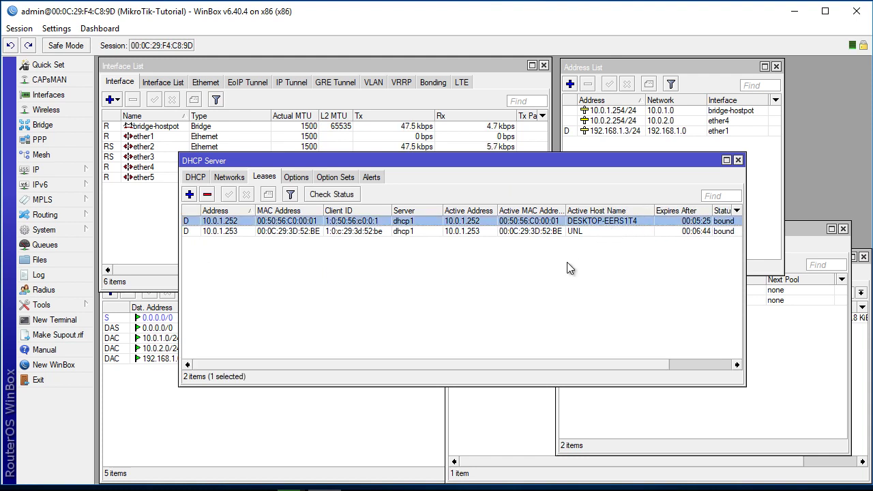
left_click(563, 232)
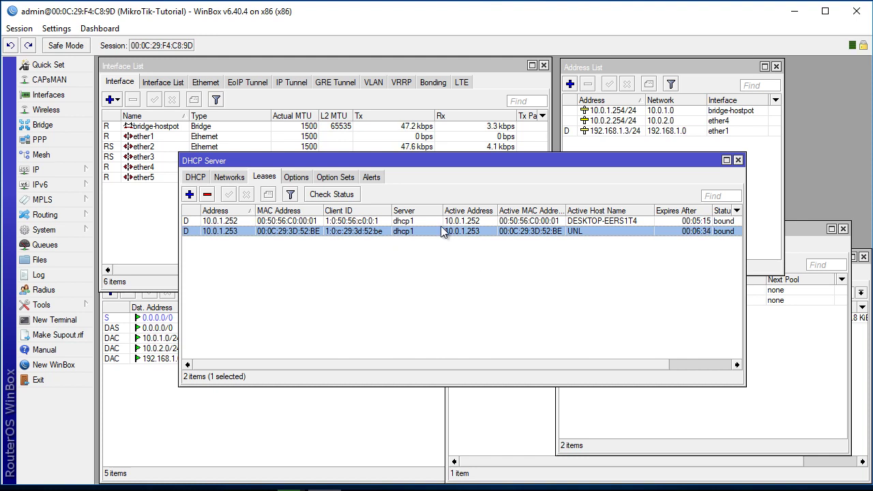
left_click(230, 178)
left_click(195, 178)
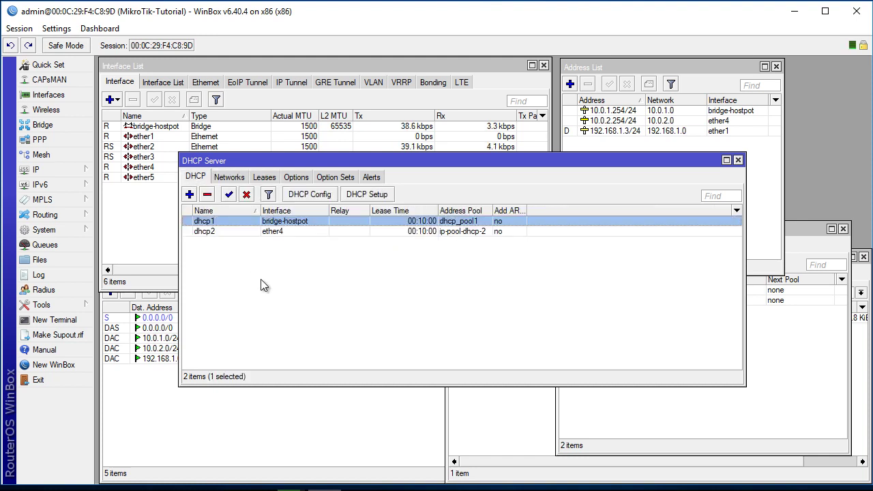
left_click(738, 159)
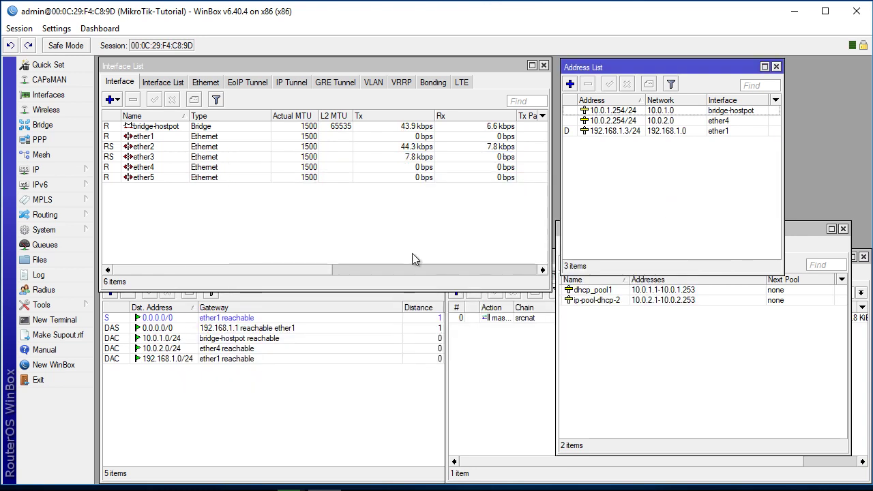
- Reopen the DHCP Server window and review the configured networks and the dhcp1 and dhcp2 servers
left_click(35, 171)
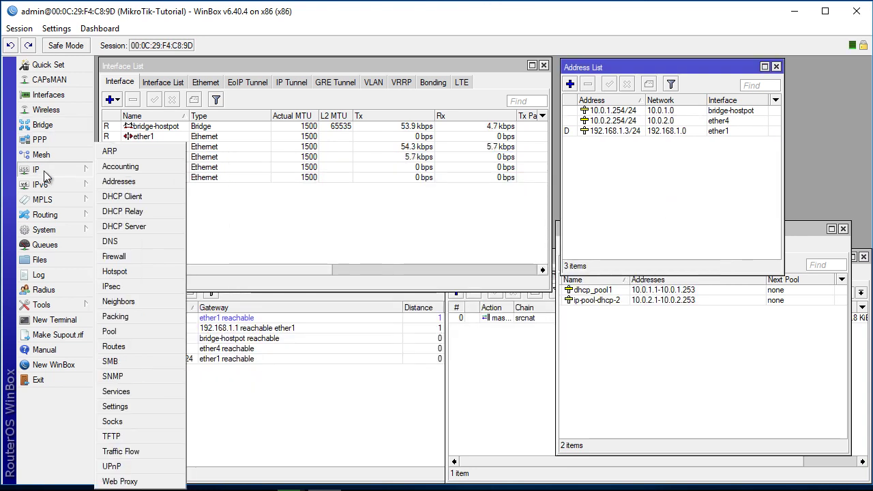
left_click(126, 230)
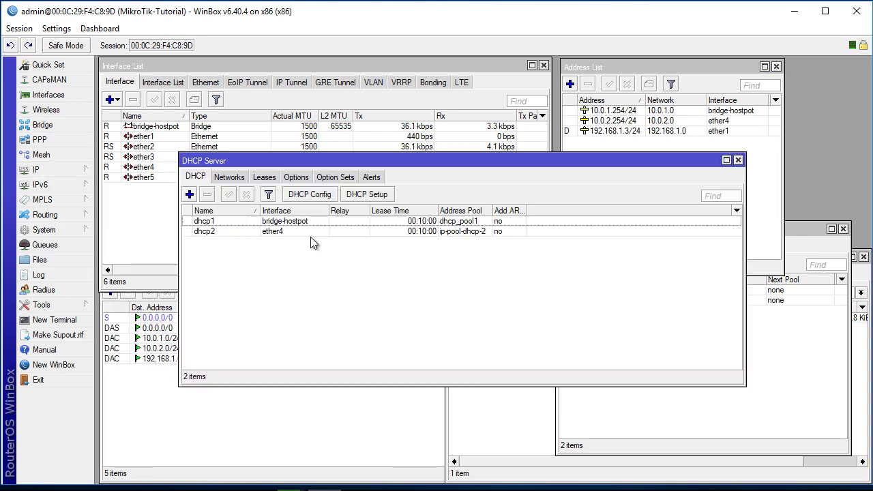
left_click(230, 177)
left_click(201, 179)
left_click(217, 179)
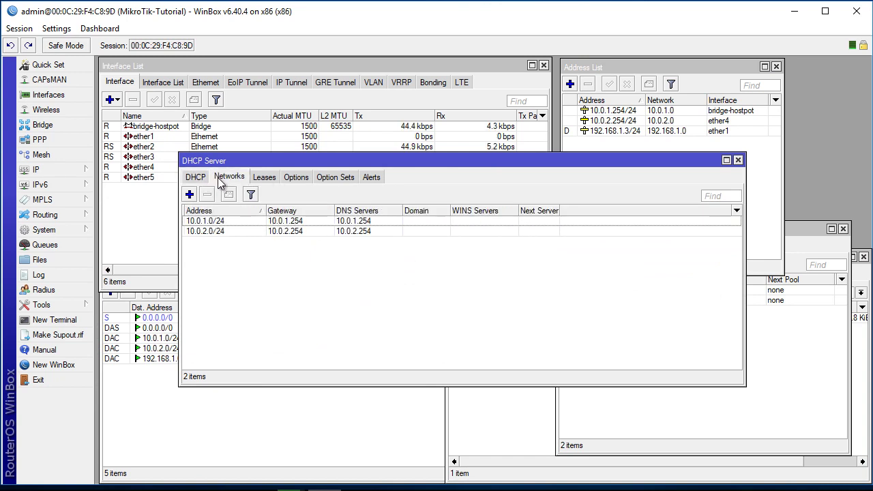
left_click(194, 179)
left_click_drag(441, 157, 467, 175)
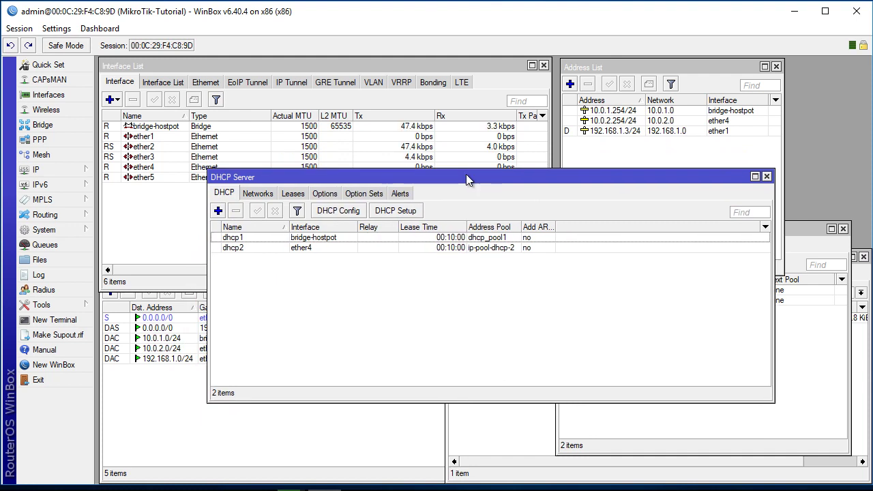
left_click_drag(466, 174, 439, 188)
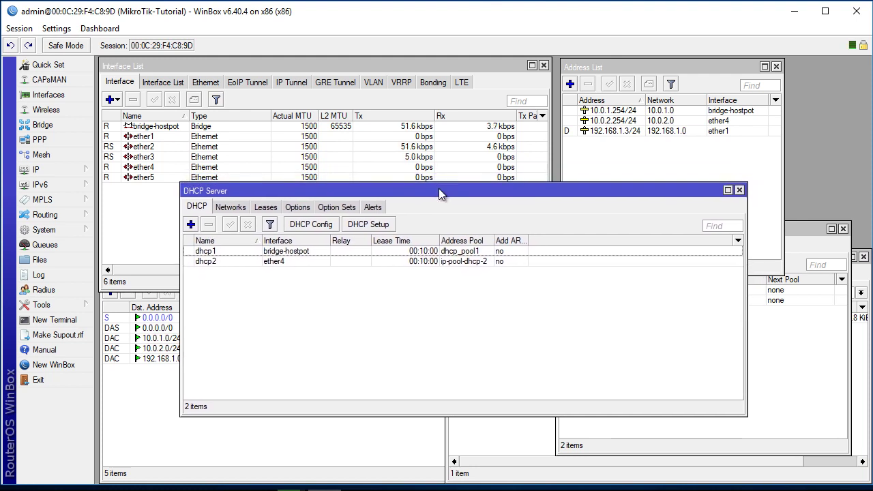